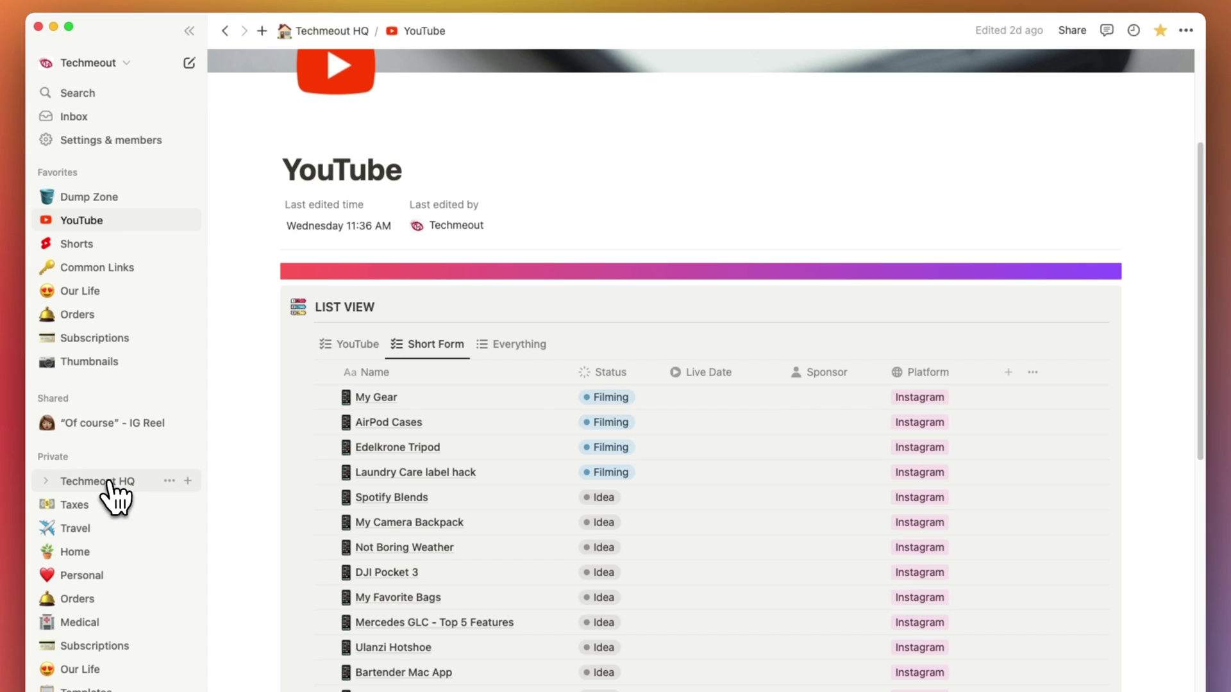
- Open the Techmeout HQ page from the Private sidebar and expand its subpages
click(109, 484)
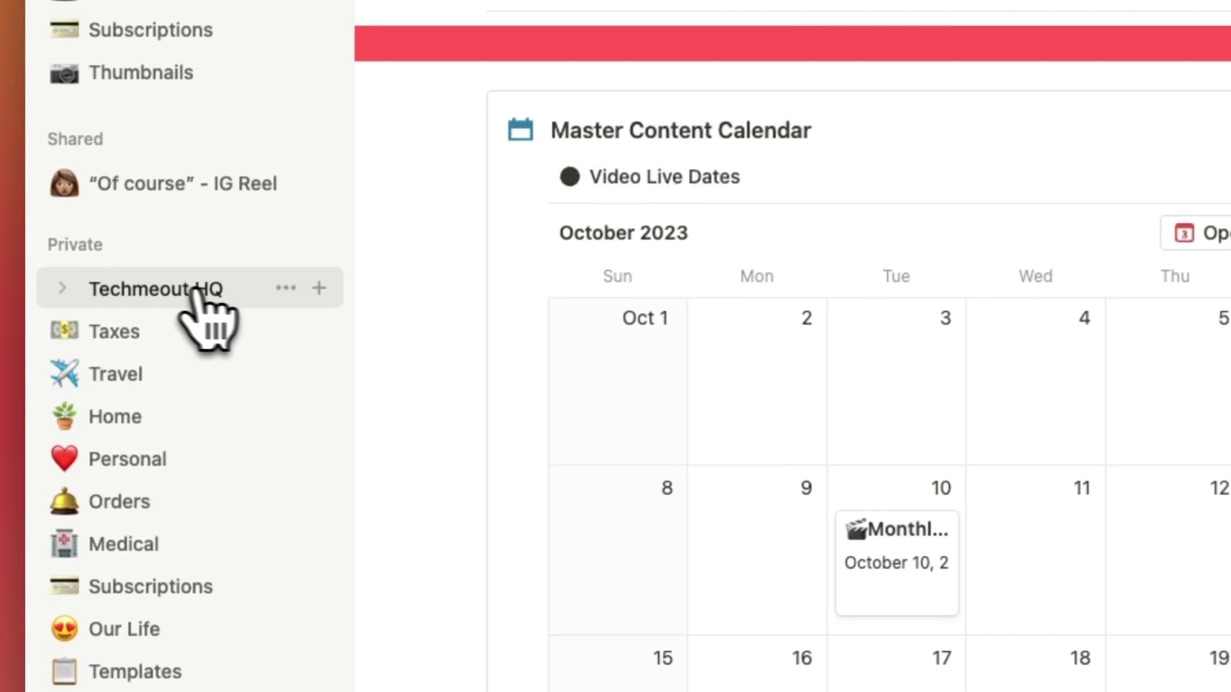
click(62, 288)
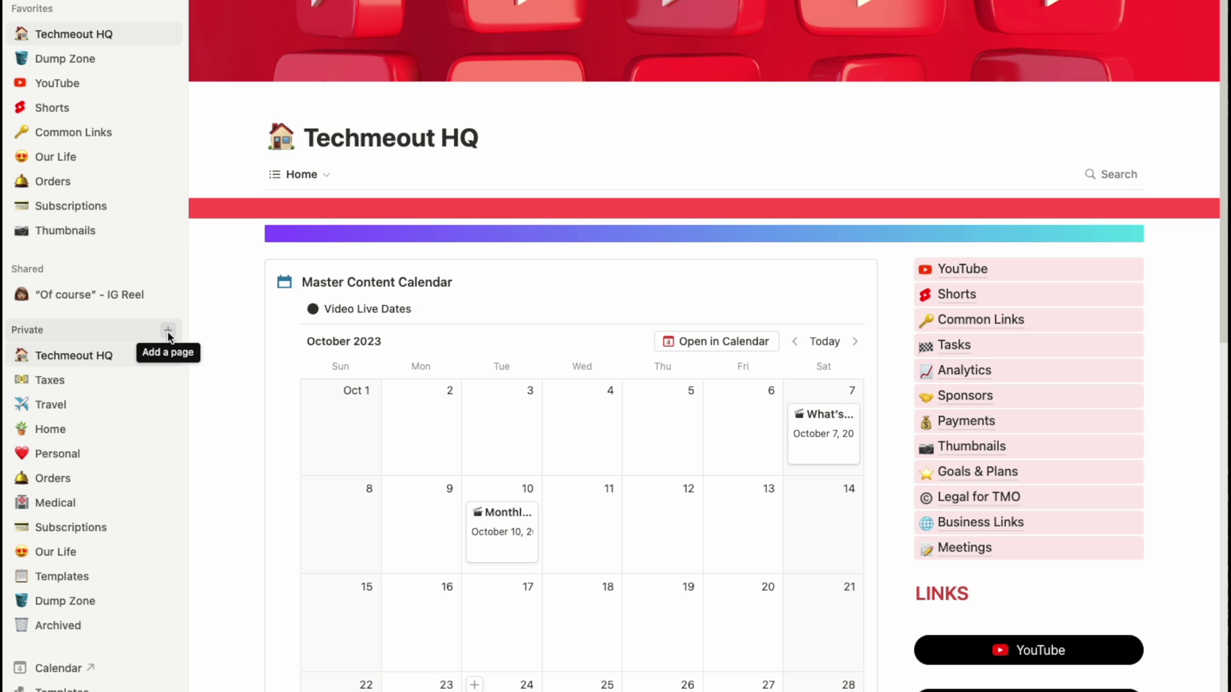
- Create a private page titled 'Fitness' with a football emoji icon, then expand it
click(167, 330)
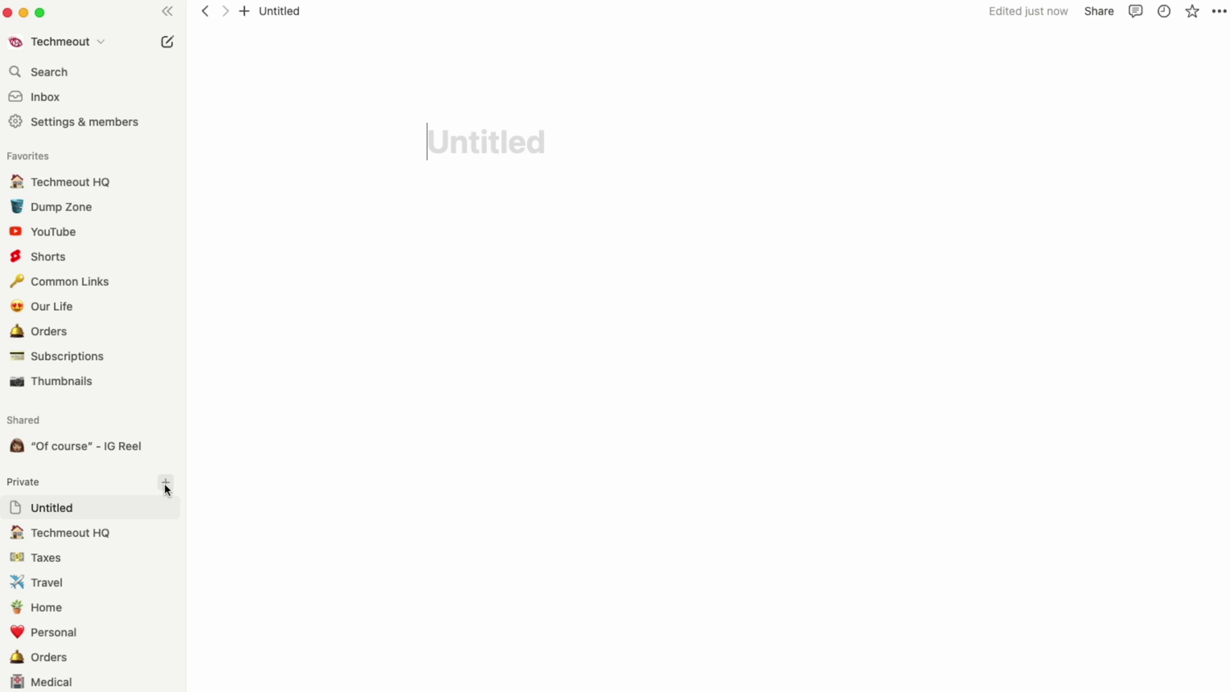
text(Fitness)
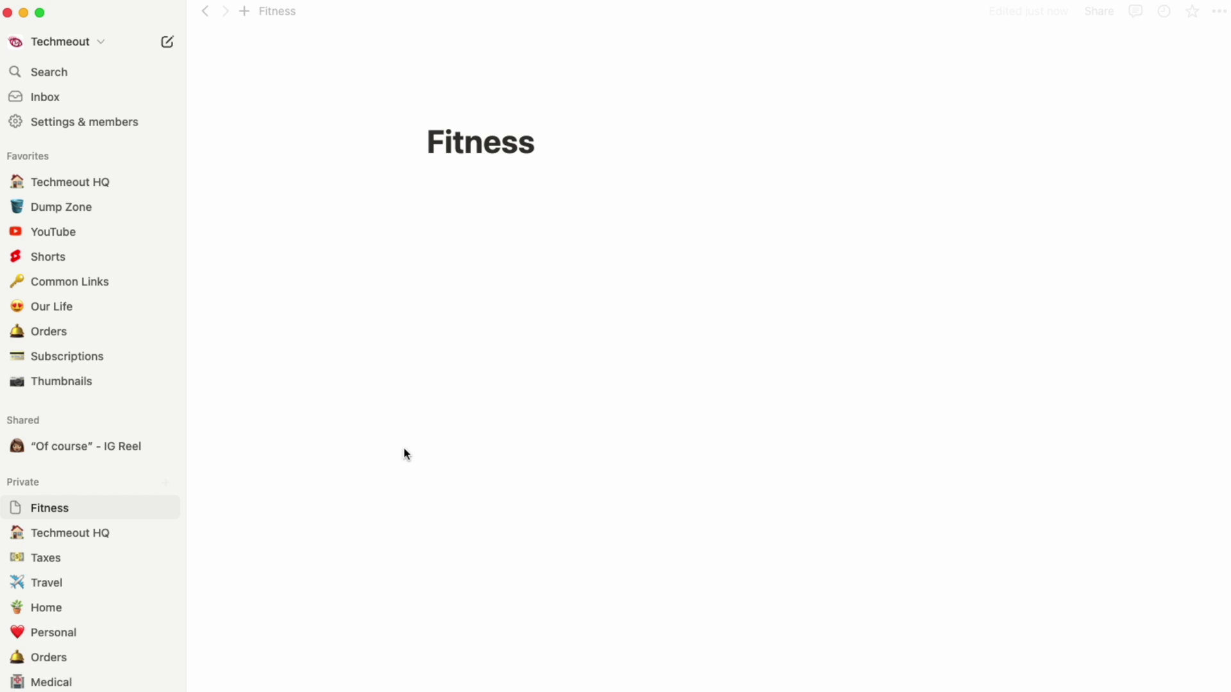
click(446, 103)
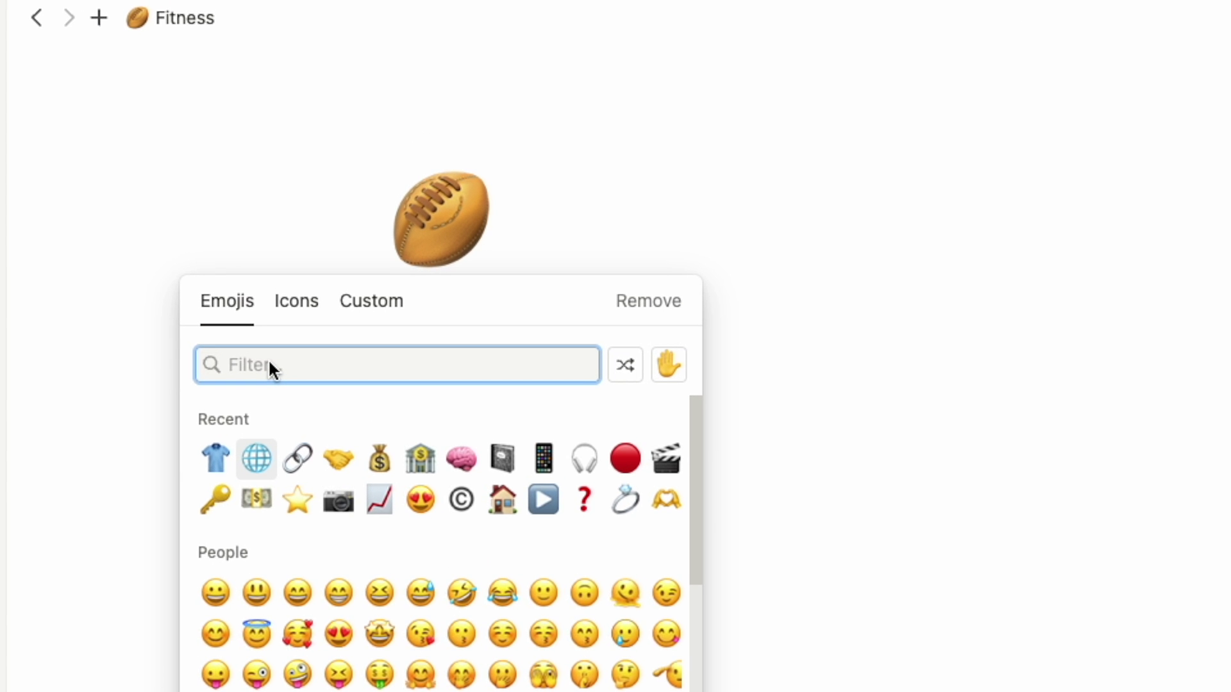
click(432, 182)
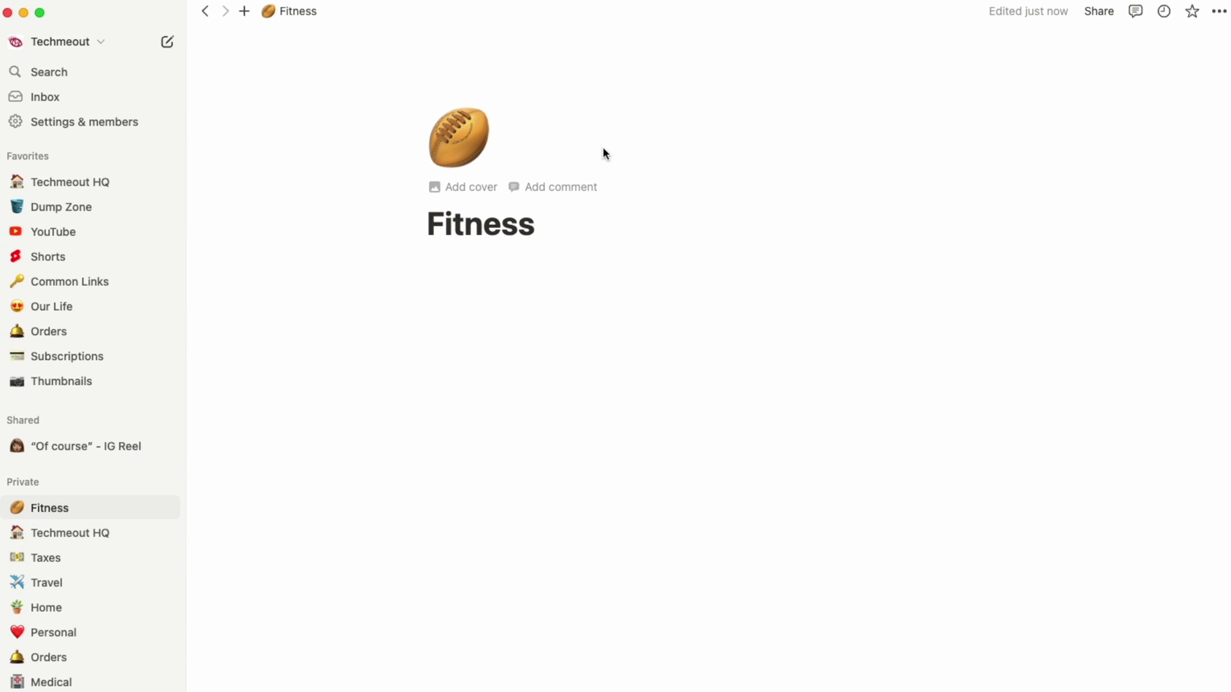
click(17, 509)
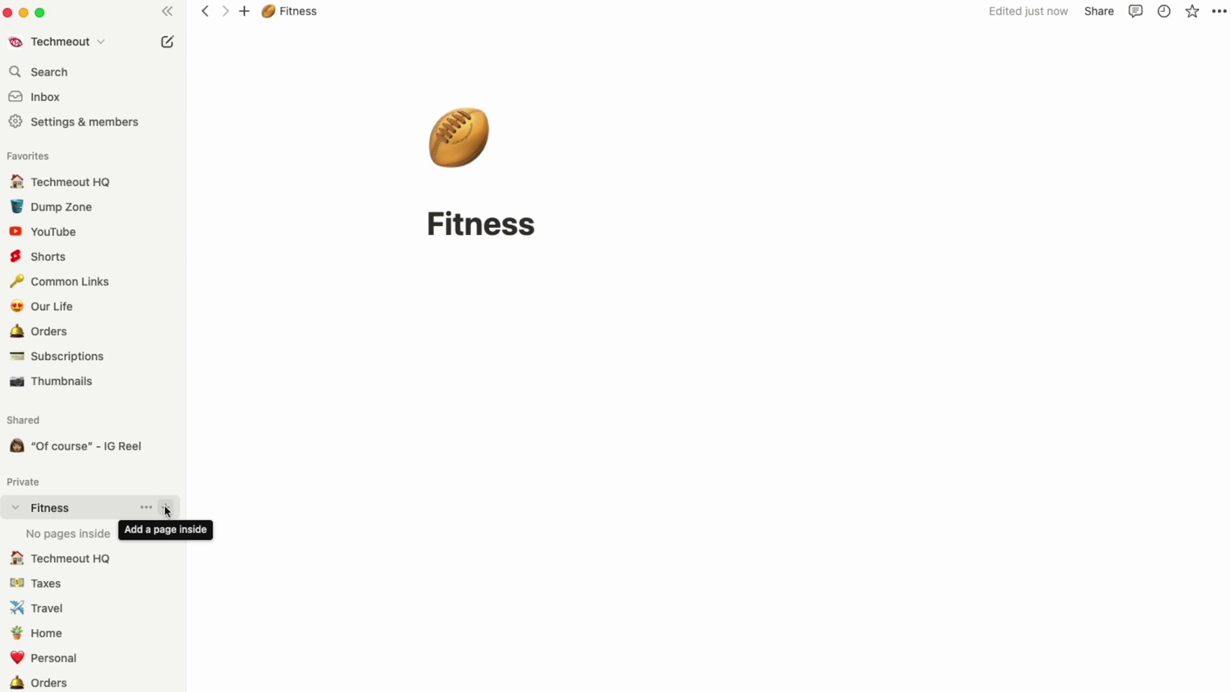
- Add a 'Workouts' subpage inside Fitness and give it an emoji icon
click(165, 508)
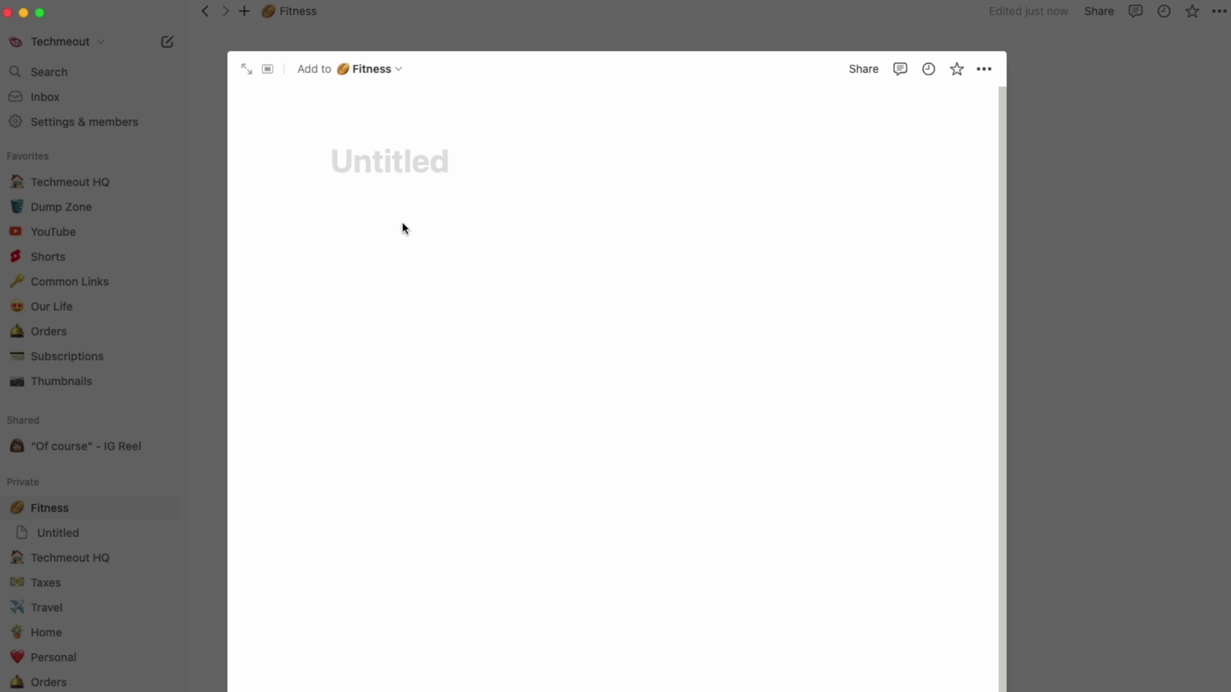
text(Workouts)
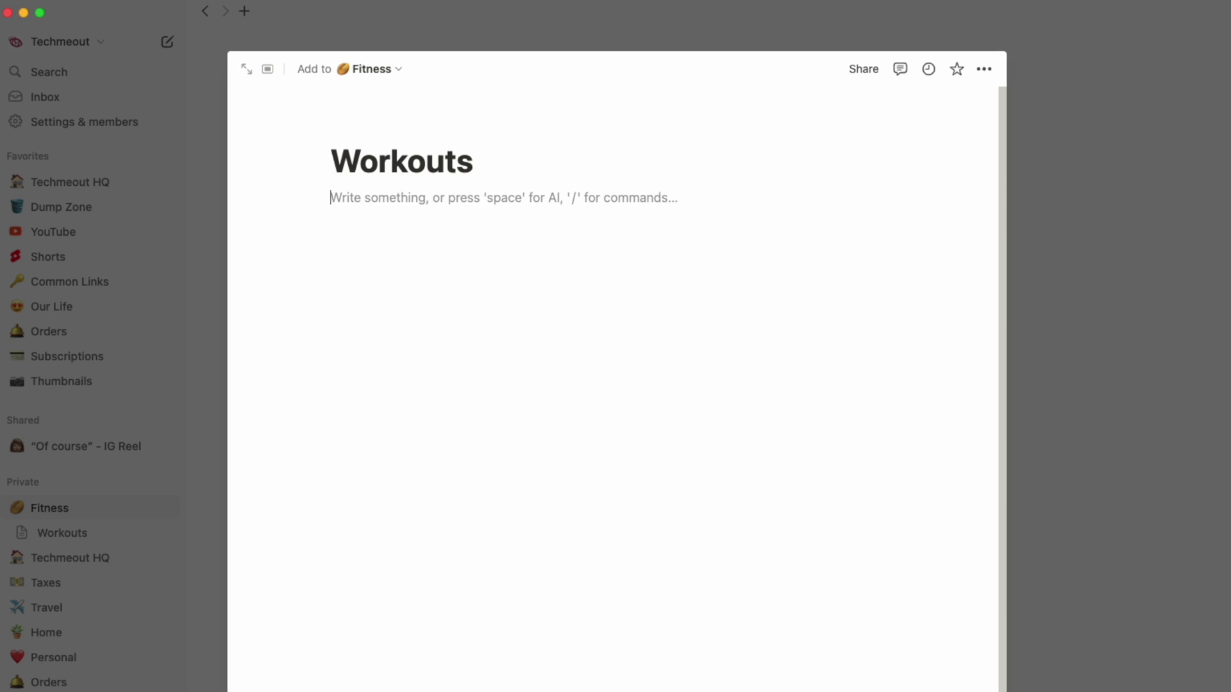
click(367, 118)
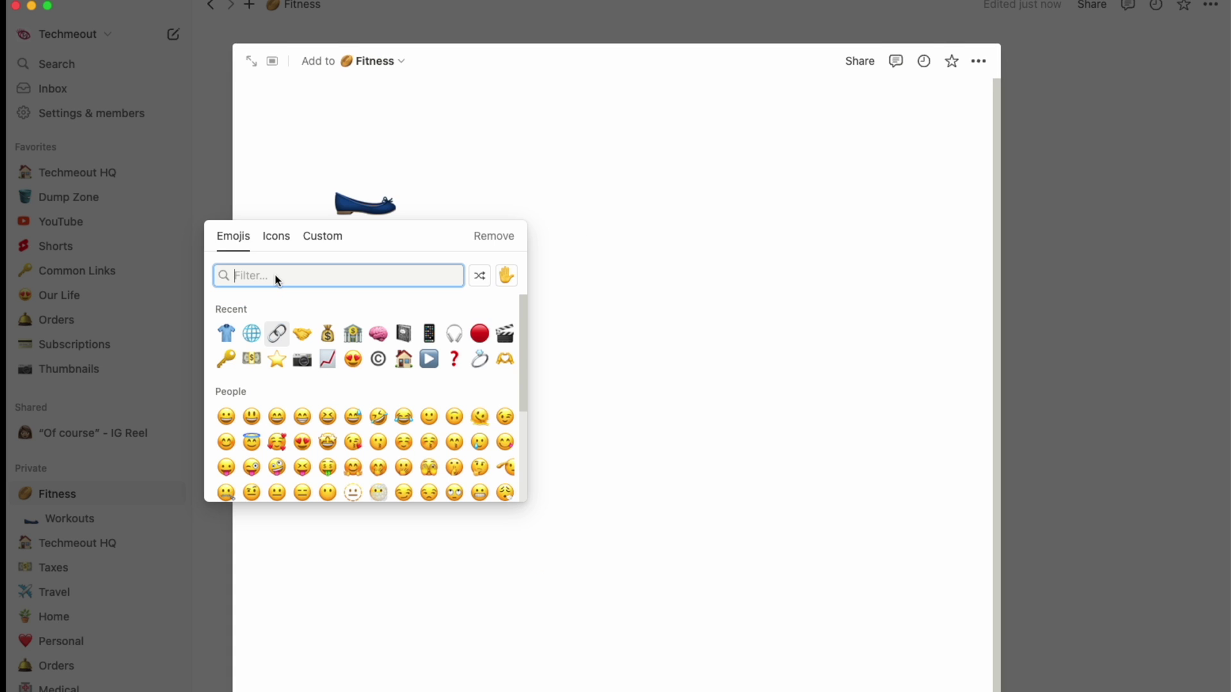
- Add a 'Meals' subpage inside Fitness, then collapse the Fitness subpages
click(178, 489)
click(184, 482)
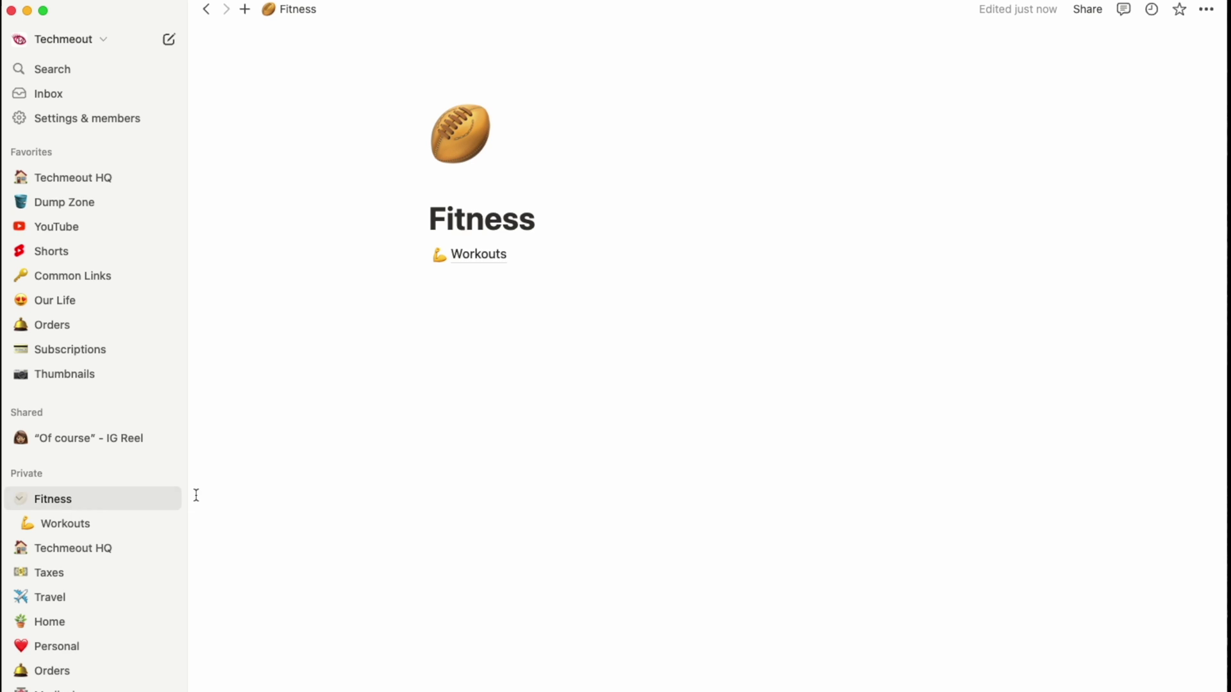
click(170, 502)
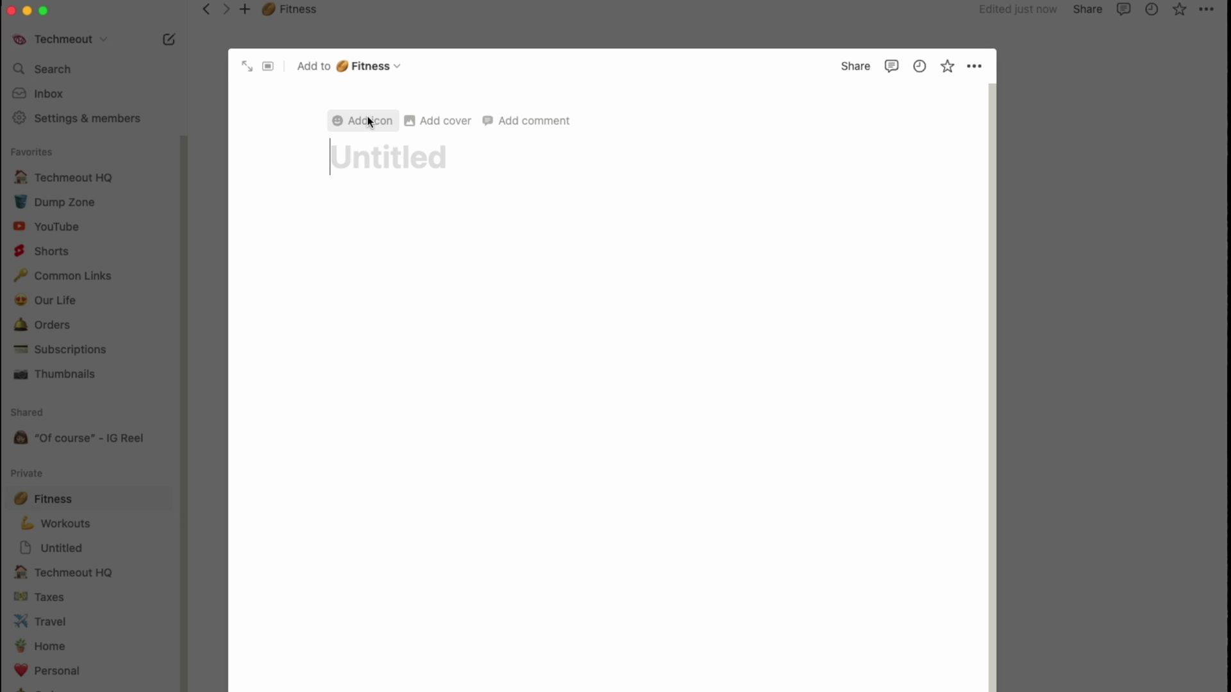
text(Meal P)
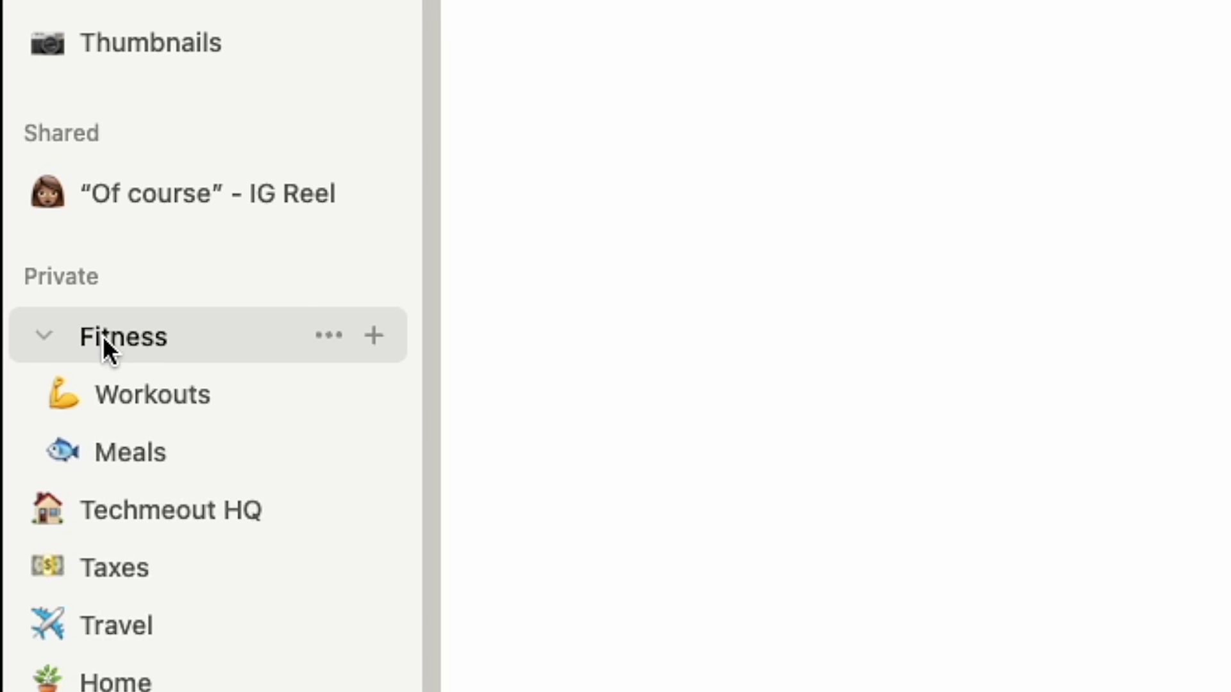
click(52, 335)
click(50, 331)
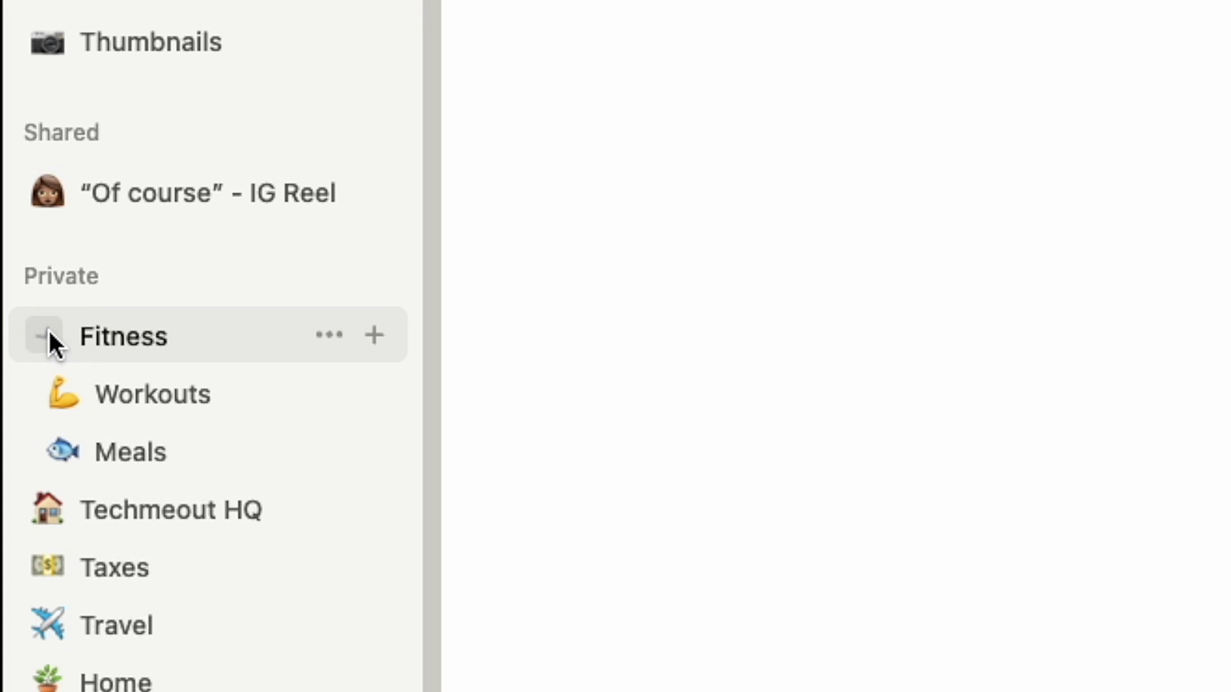
click(50, 333)
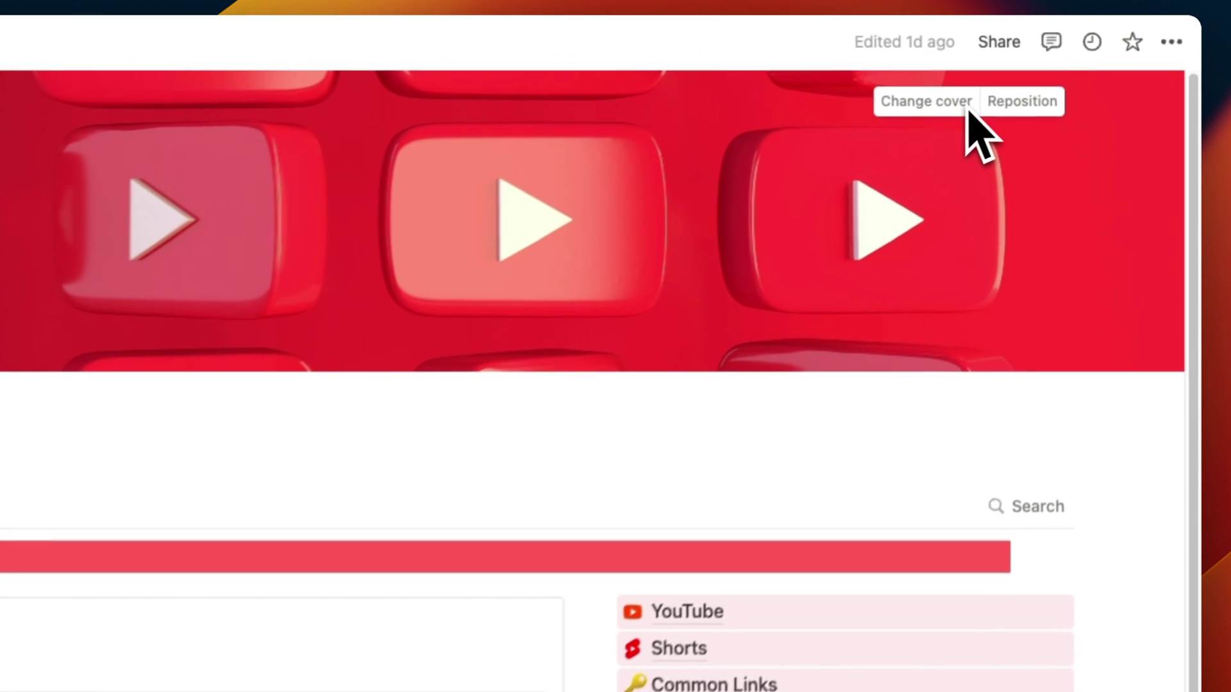
- Browse Unsplash cover options for Techmeout HQ and scroll through its content calendar
click(932, 104)
click(809, 150)
text(y)
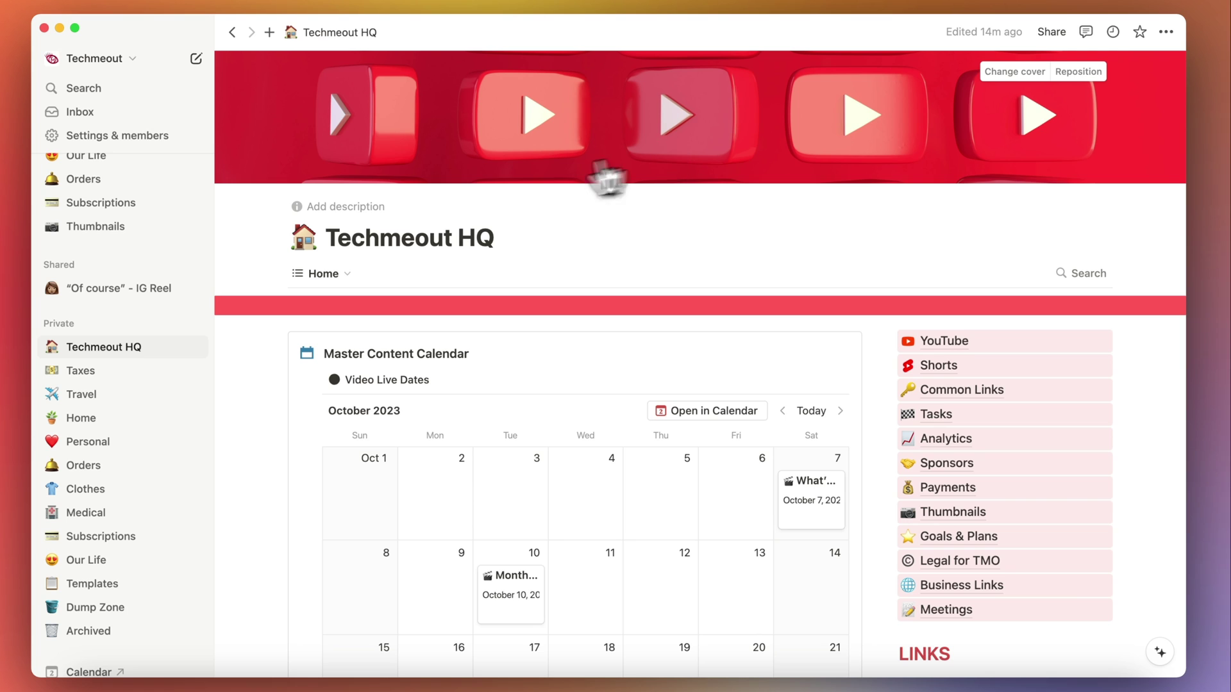
scroll(480, 256, down, 5)
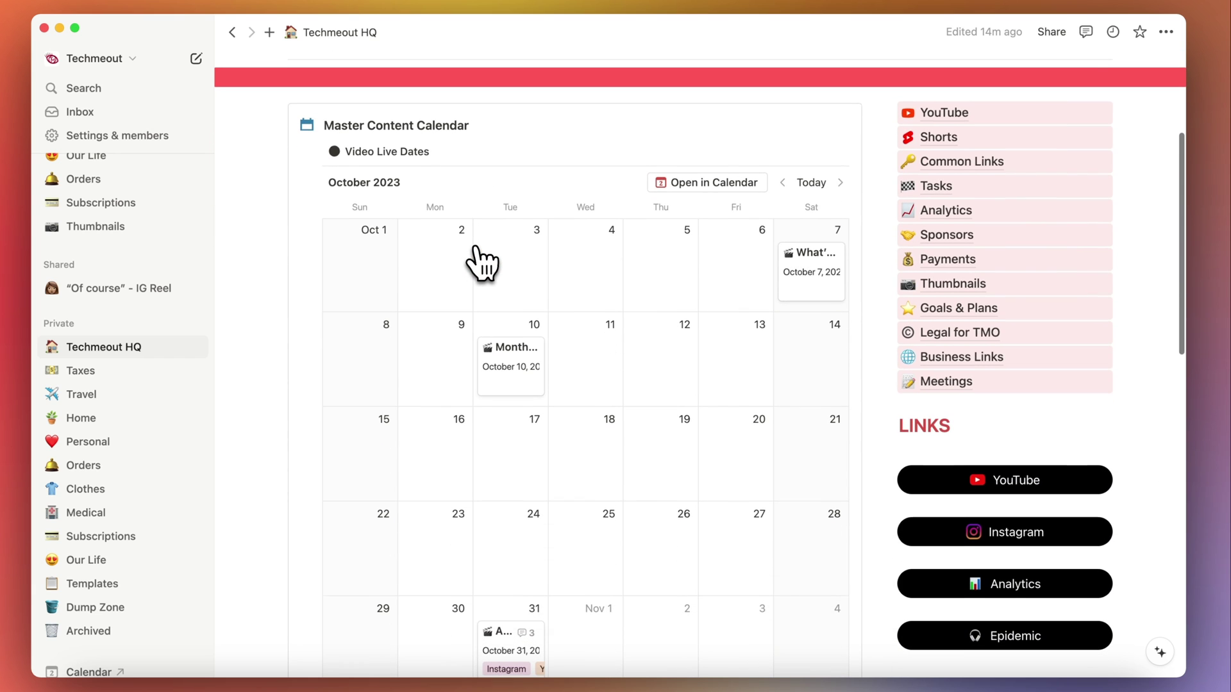
scroll(481, 261, down, 1)
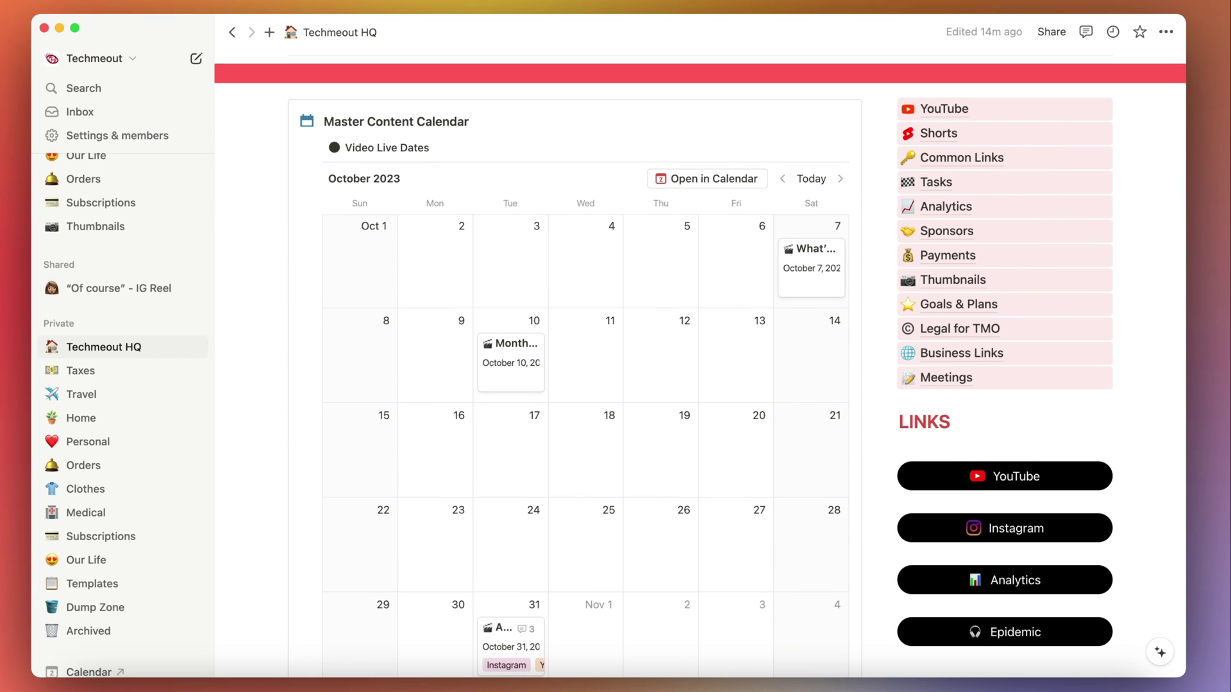
scroll(789, 205, down, 1)
scroll(1007, 179, up, 2)
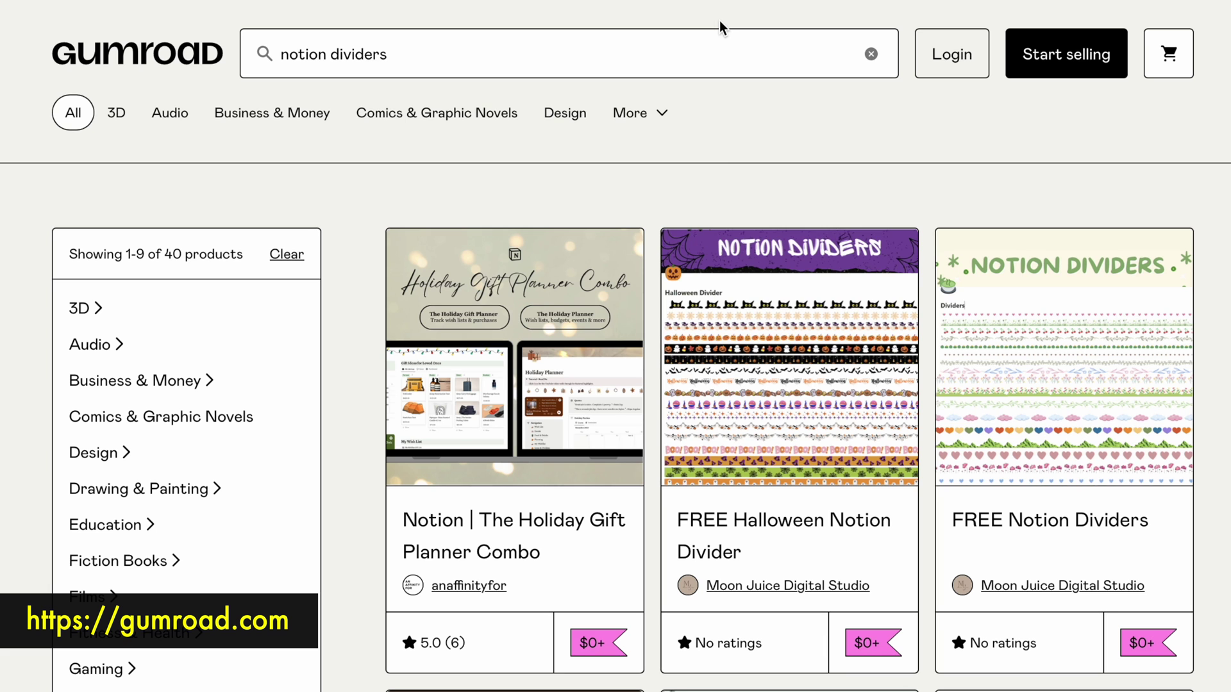
scroll(836, 351, down, 1)
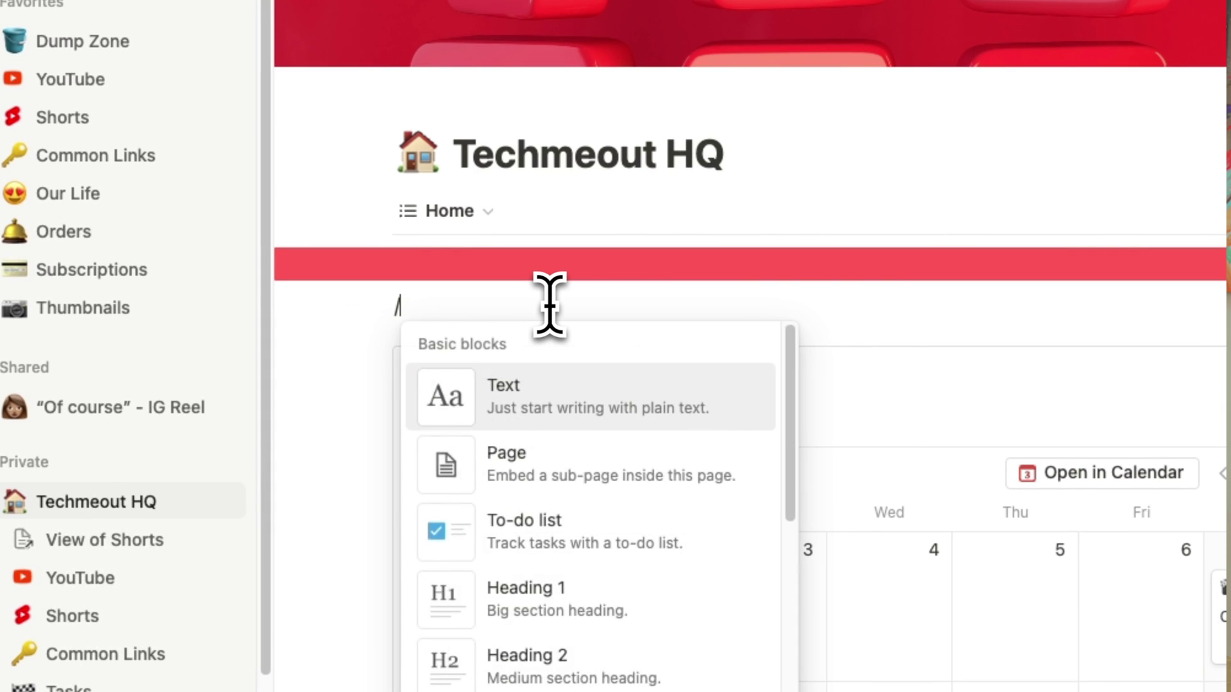
- Upload Aesthetic-Divider-4.png as an image divider beneath the Techmeout HQ header
click(545, 378)
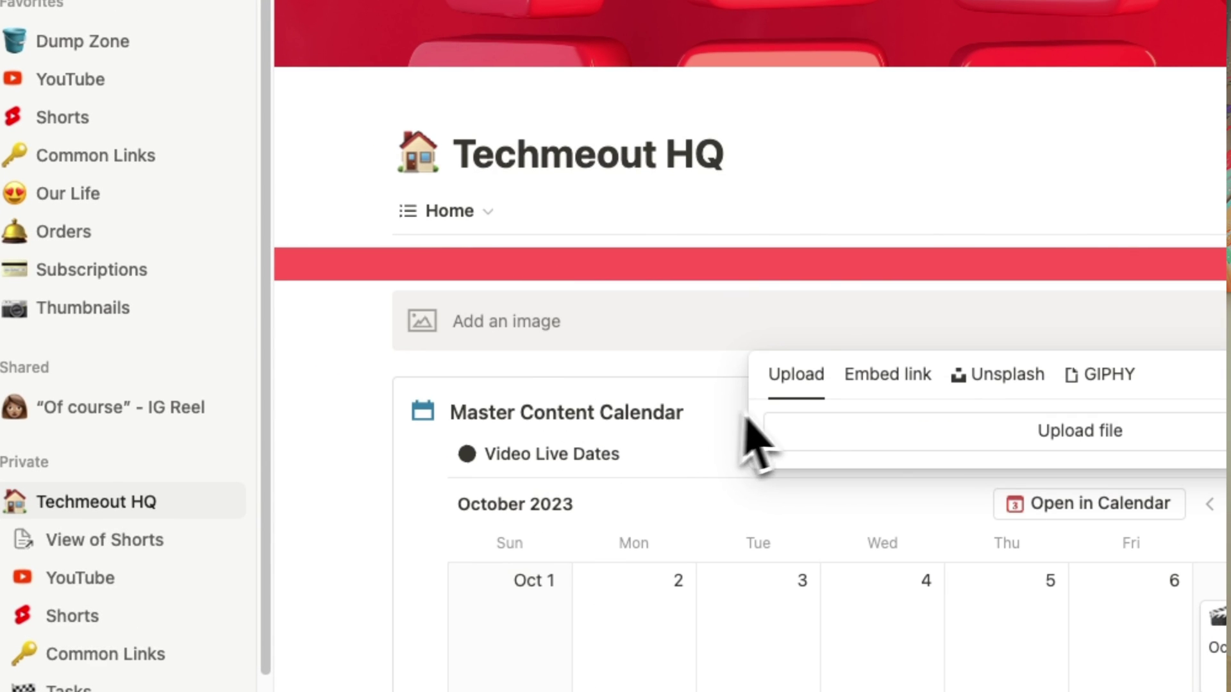
click(818, 440)
click(785, 546)
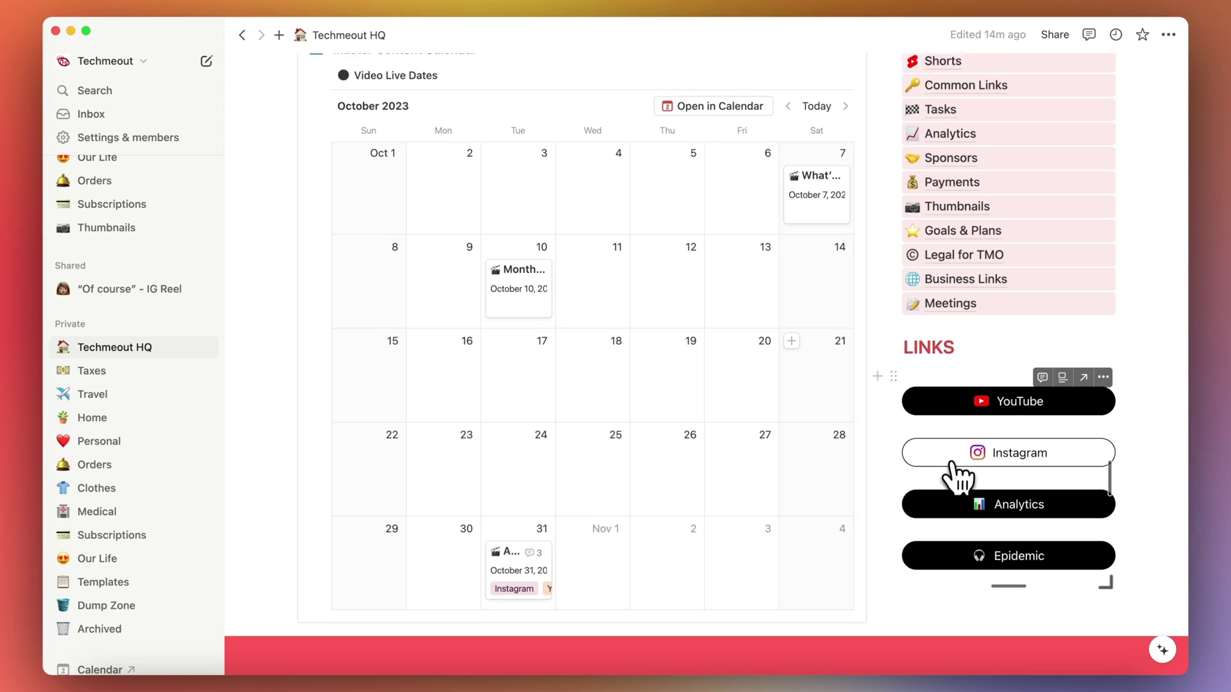
scroll(948, 474, down, 3)
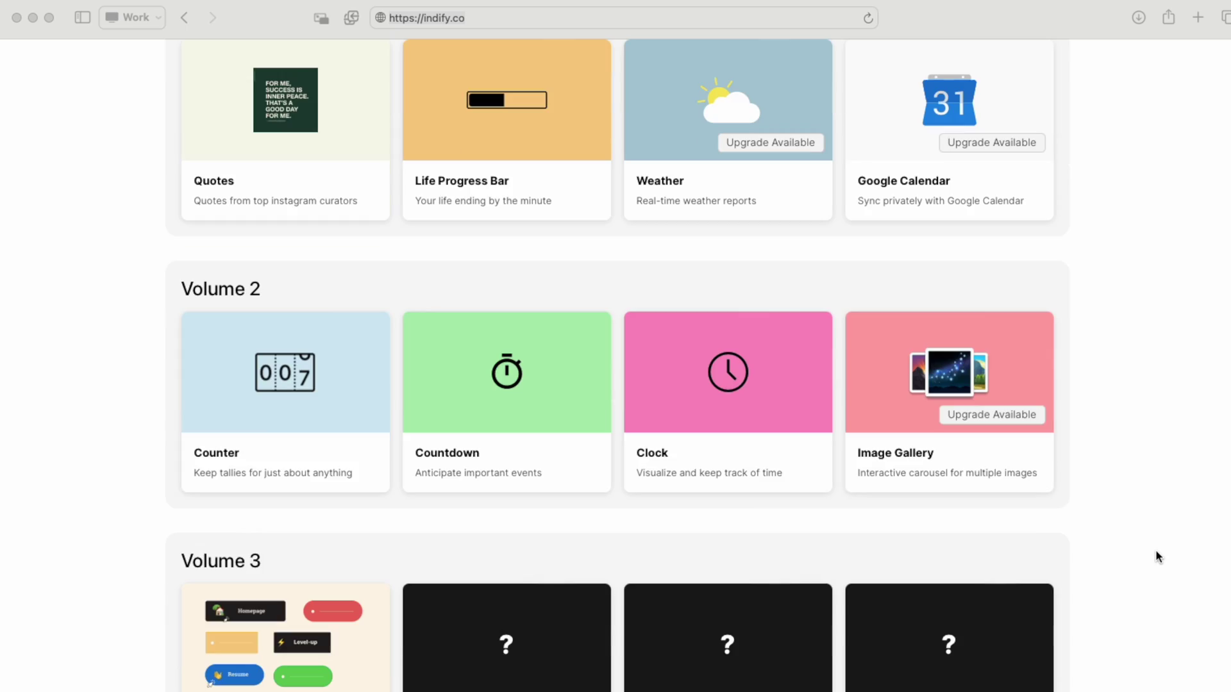
- Scroll back up from the Indify widget volumes to My Widgets showing the Links widget
scroll(1155, 556, up, 1)
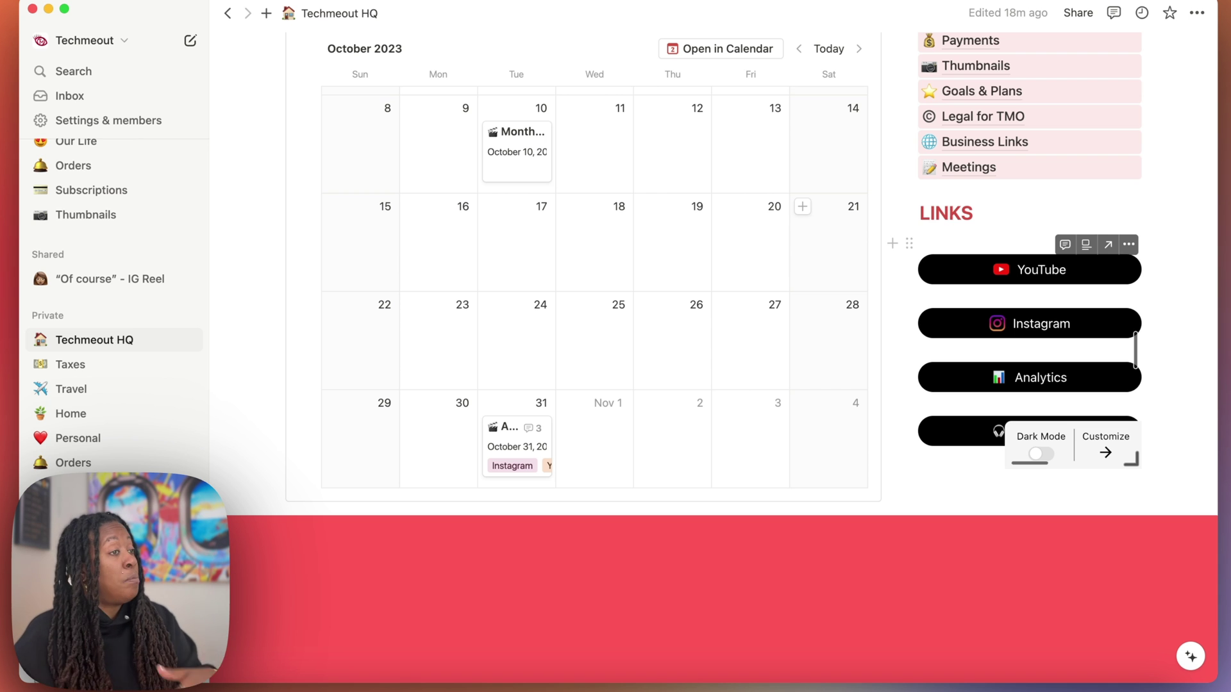
- Open the embedded Links widget's customization page in Indify
click(1105, 447)
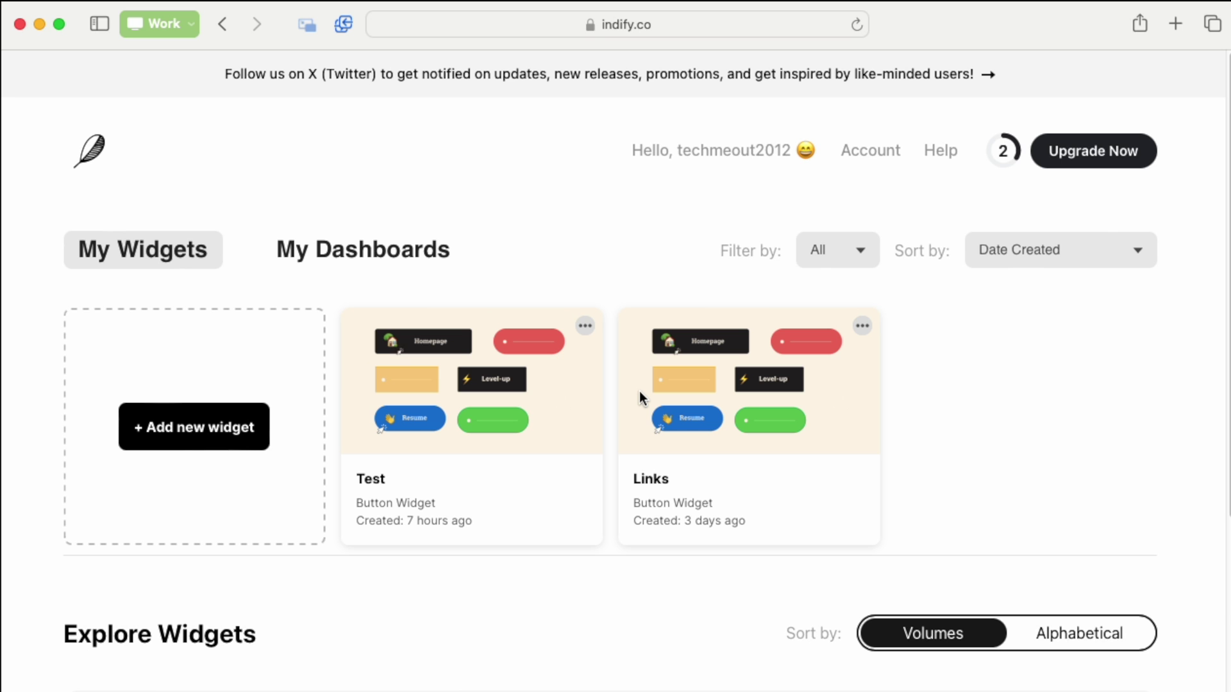
scroll(640, 391, down, 12)
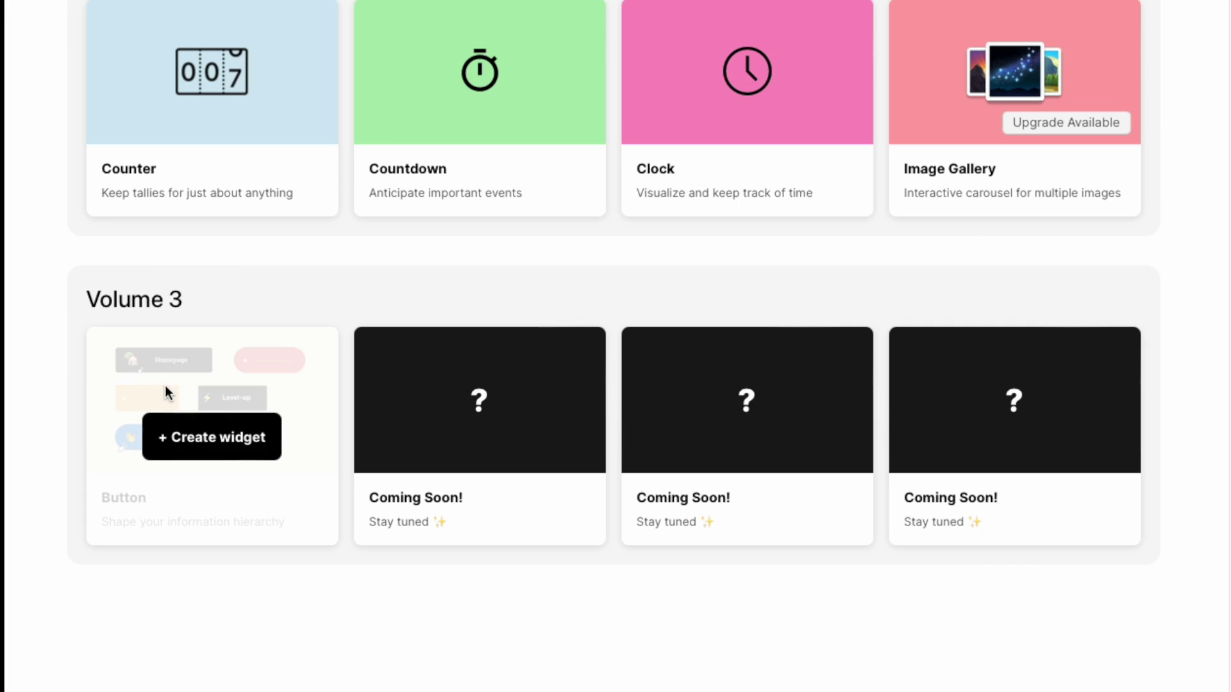
click(190, 442)
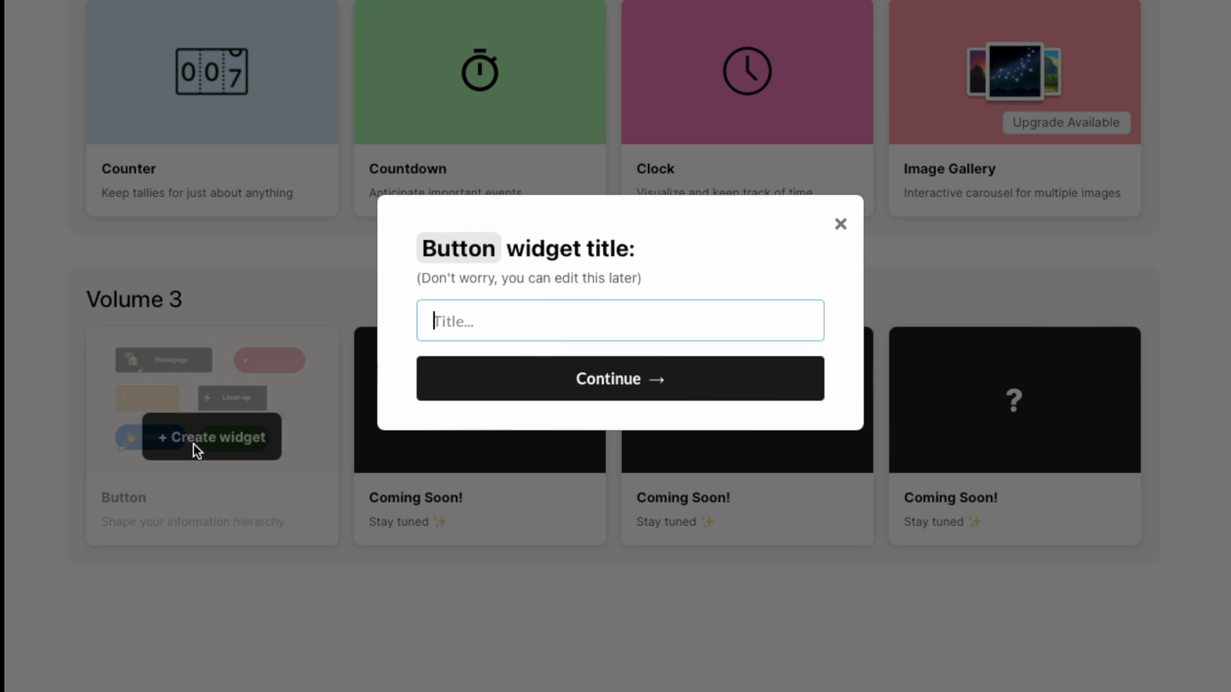
text(Test)
key(Return)
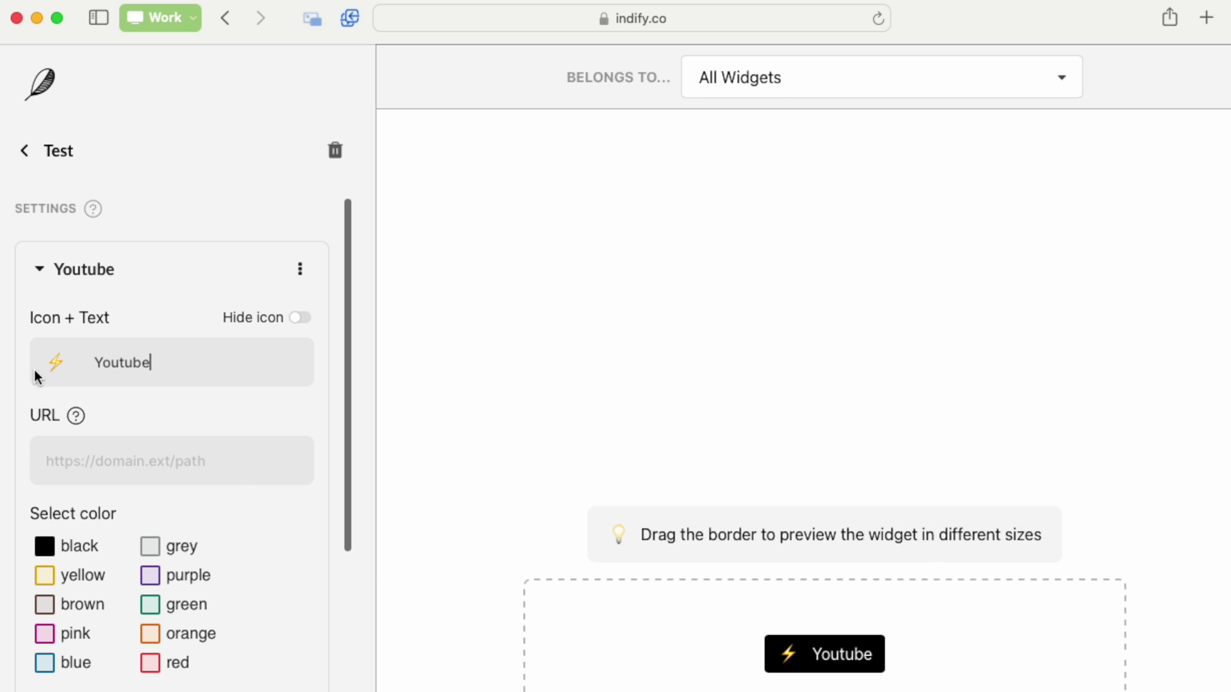
click(51, 370)
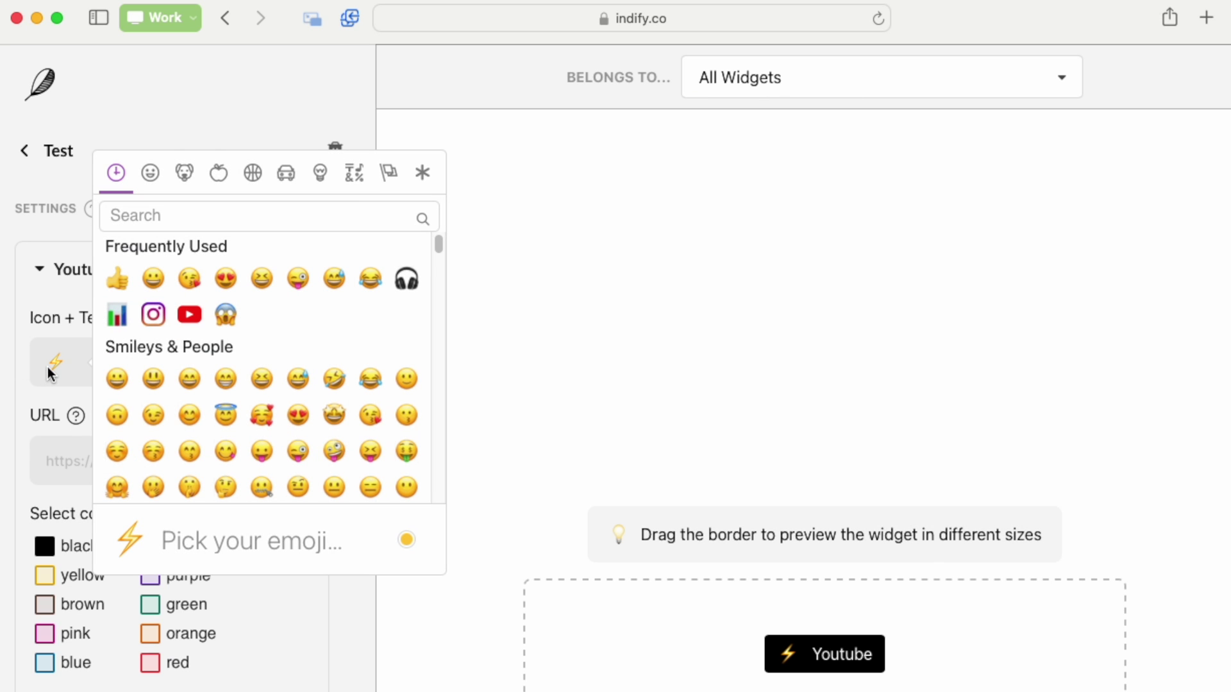
click(189, 315)
click(116, 463)
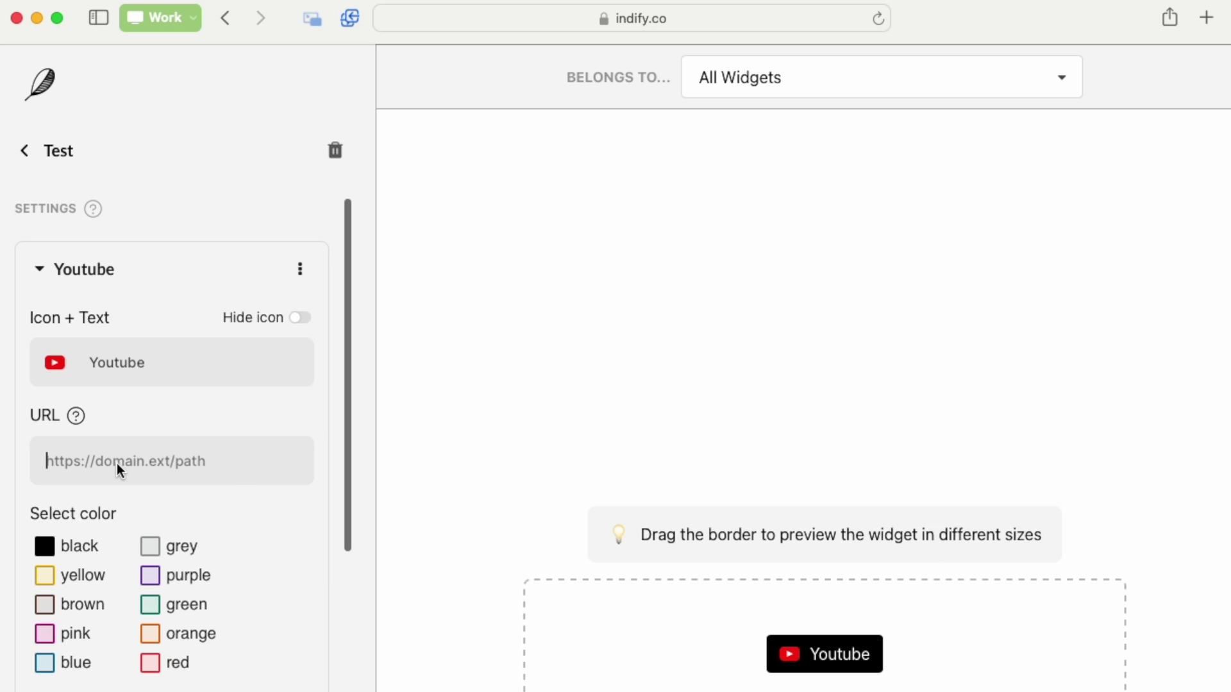
text(http)
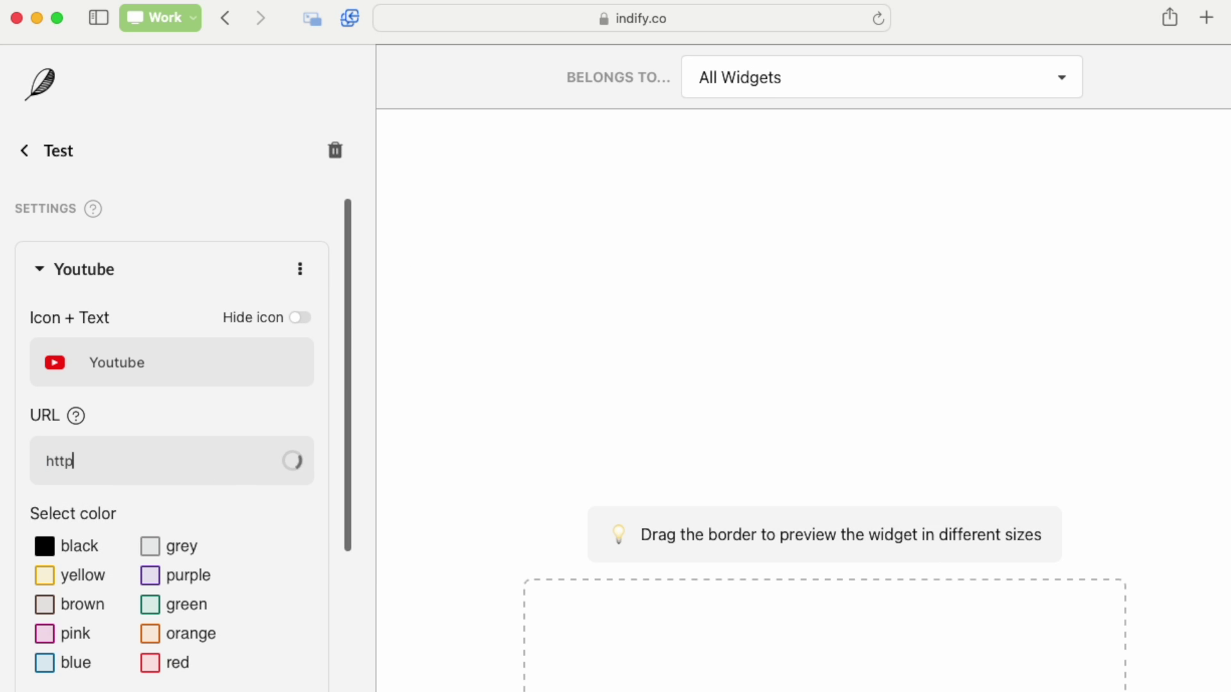
text(s://youtube.com/techmeout)
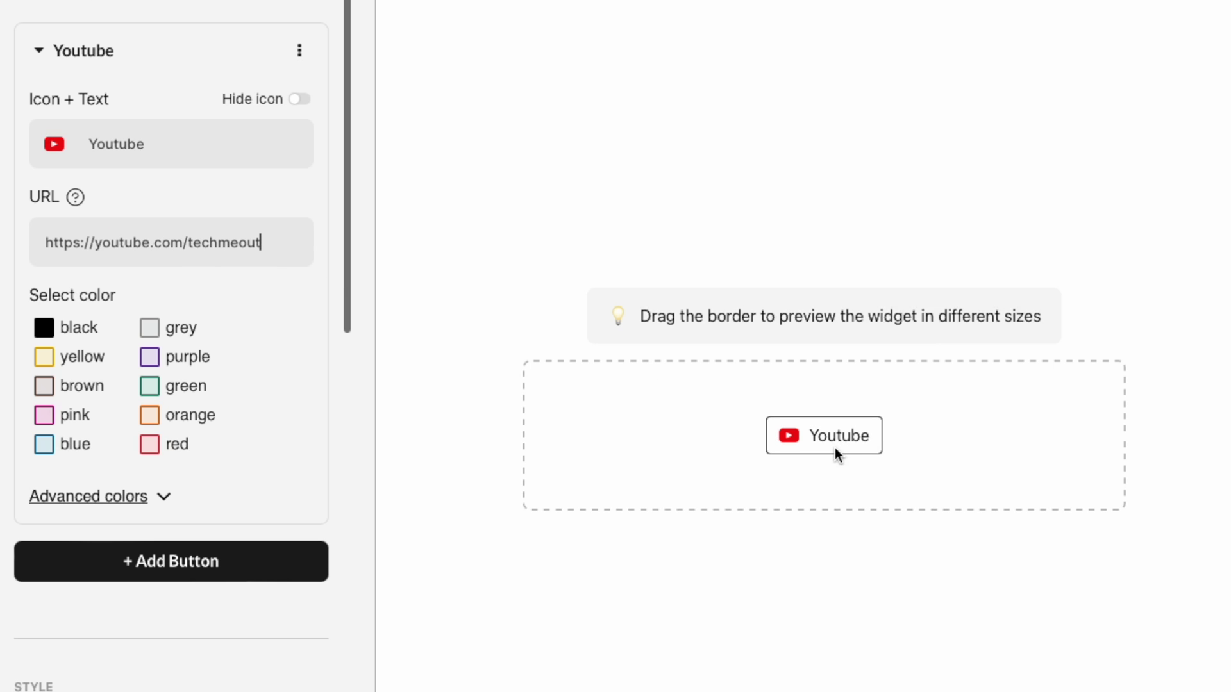
click(834, 443)
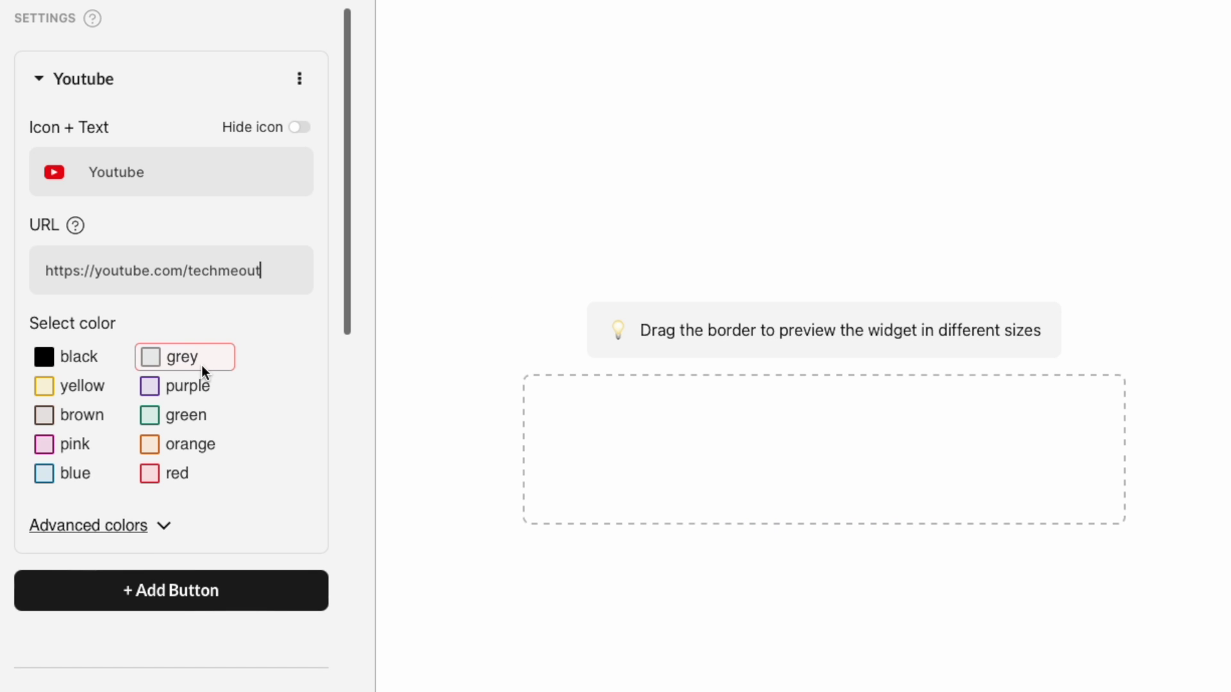
- Make the YouTube button orange, with Mono font, Large size and Round corners
click(200, 364)
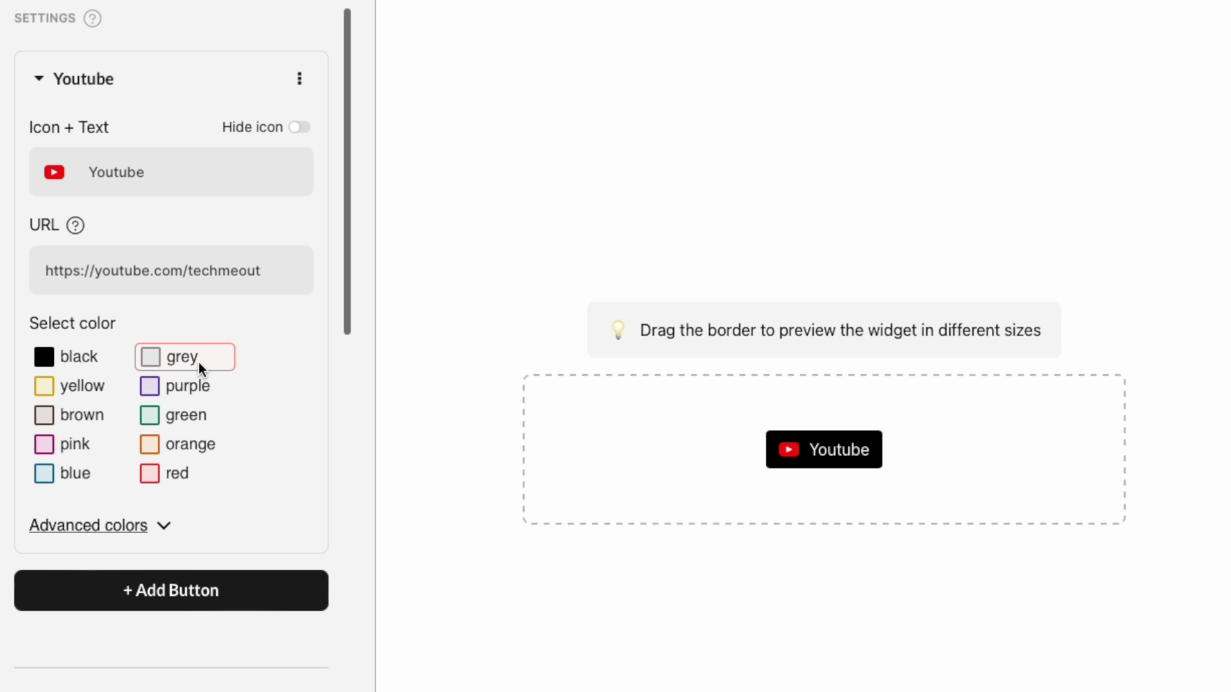
click(183, 442)
scroll(173, 379, down, 5)
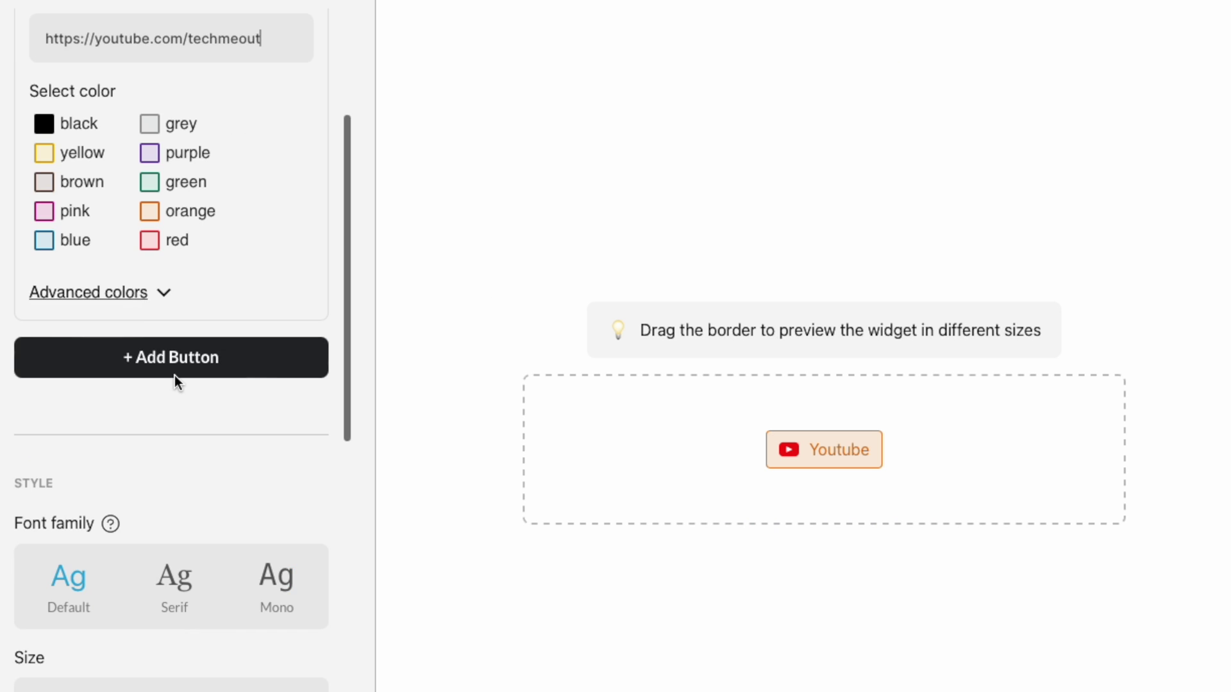
scroll(135, 610, down, 2)
click(304, 381)
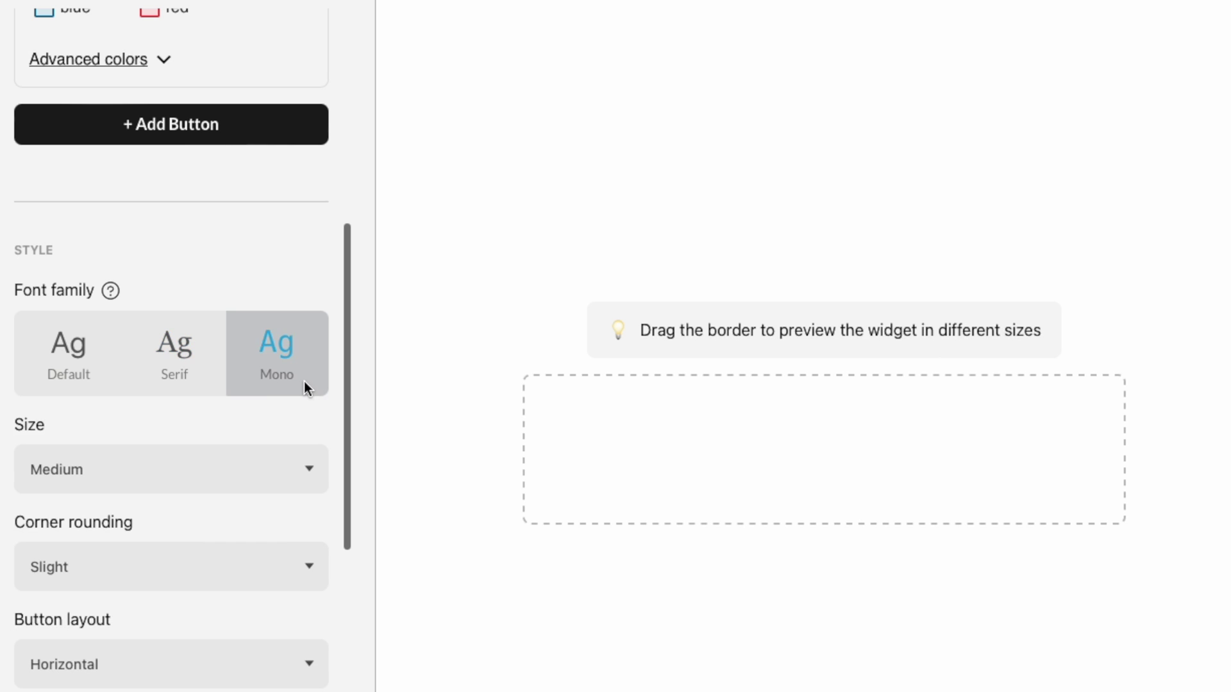
click(175, 479)
click(155, 593)
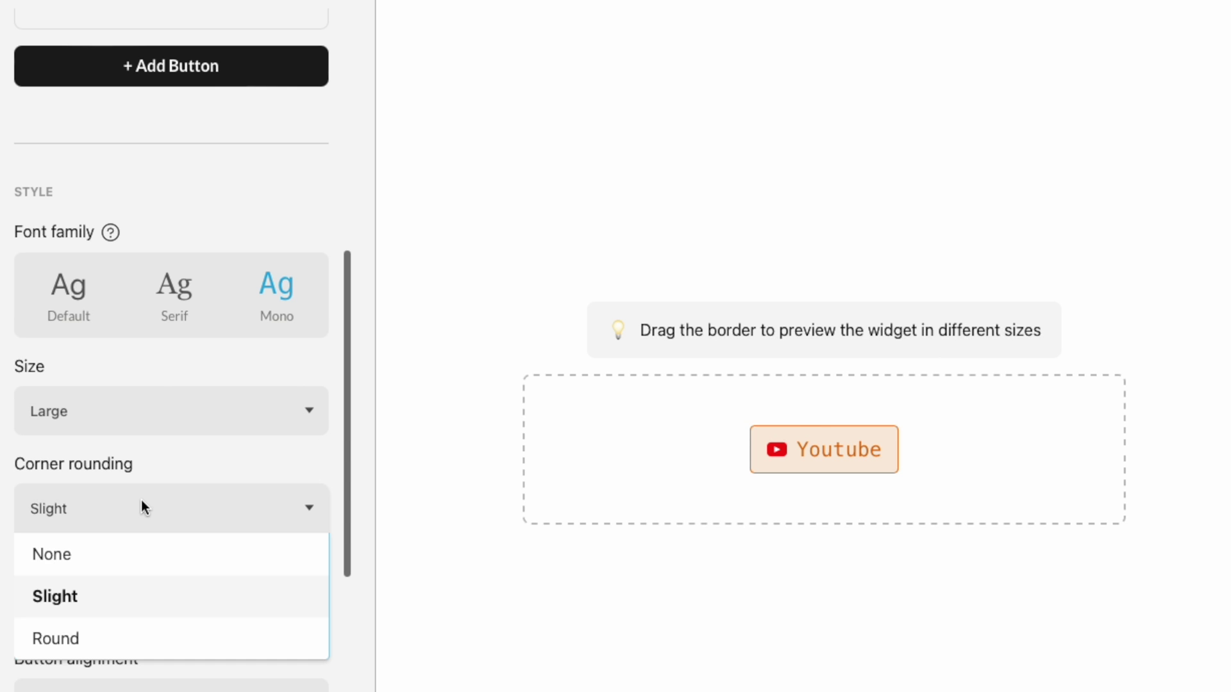
click(125, 559)
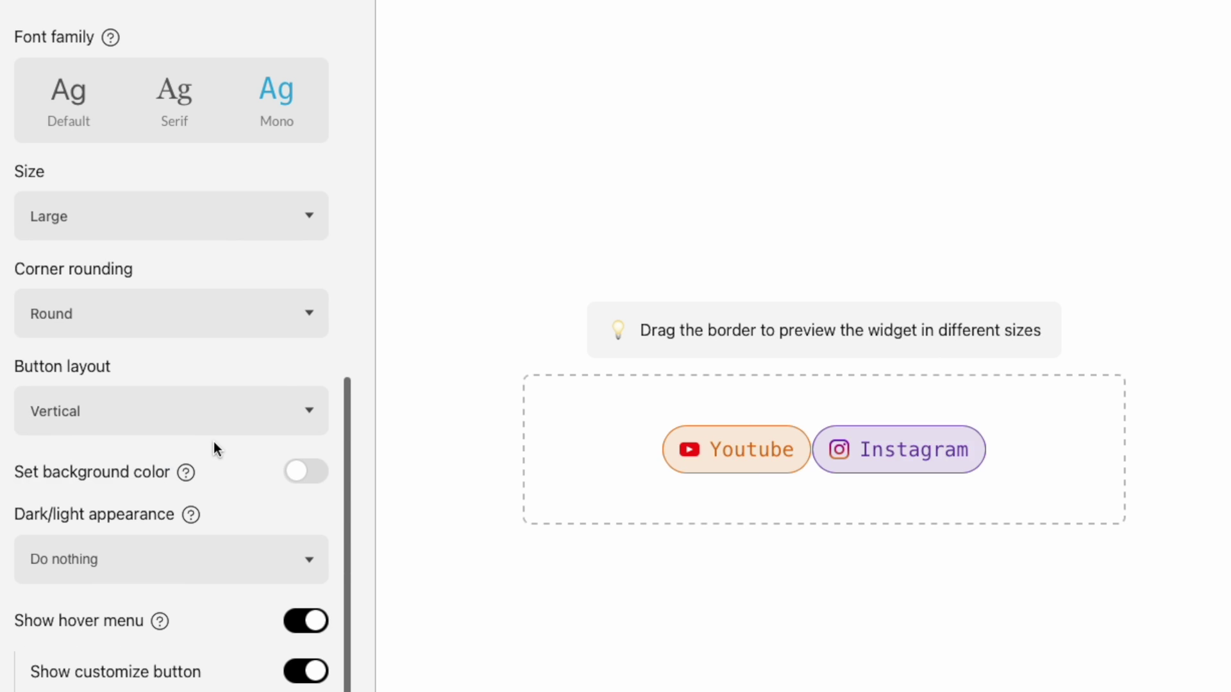
click(184, 411)
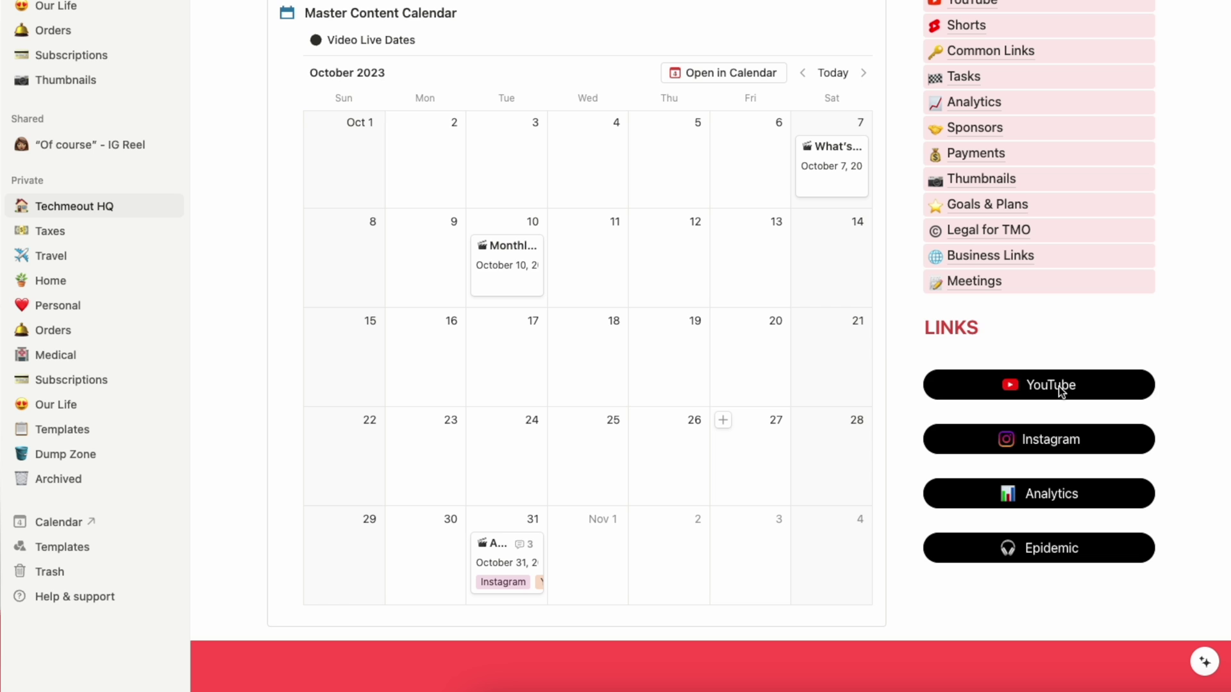
click(1056, 390)
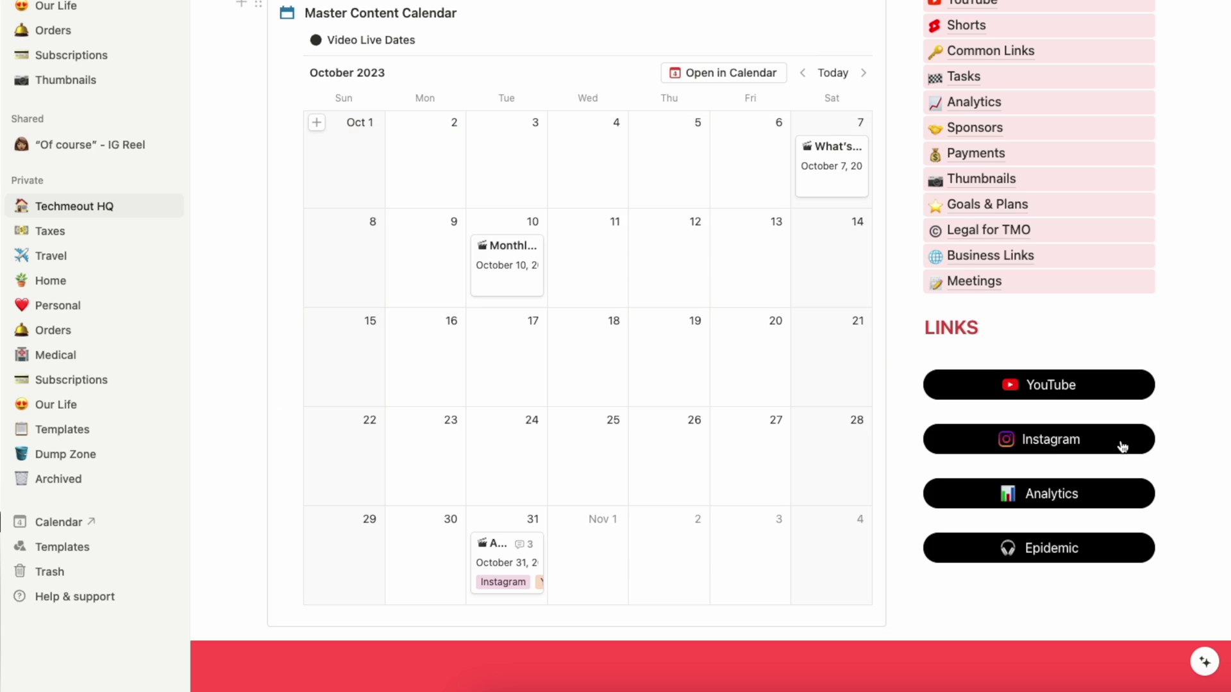
click(1046, 437)
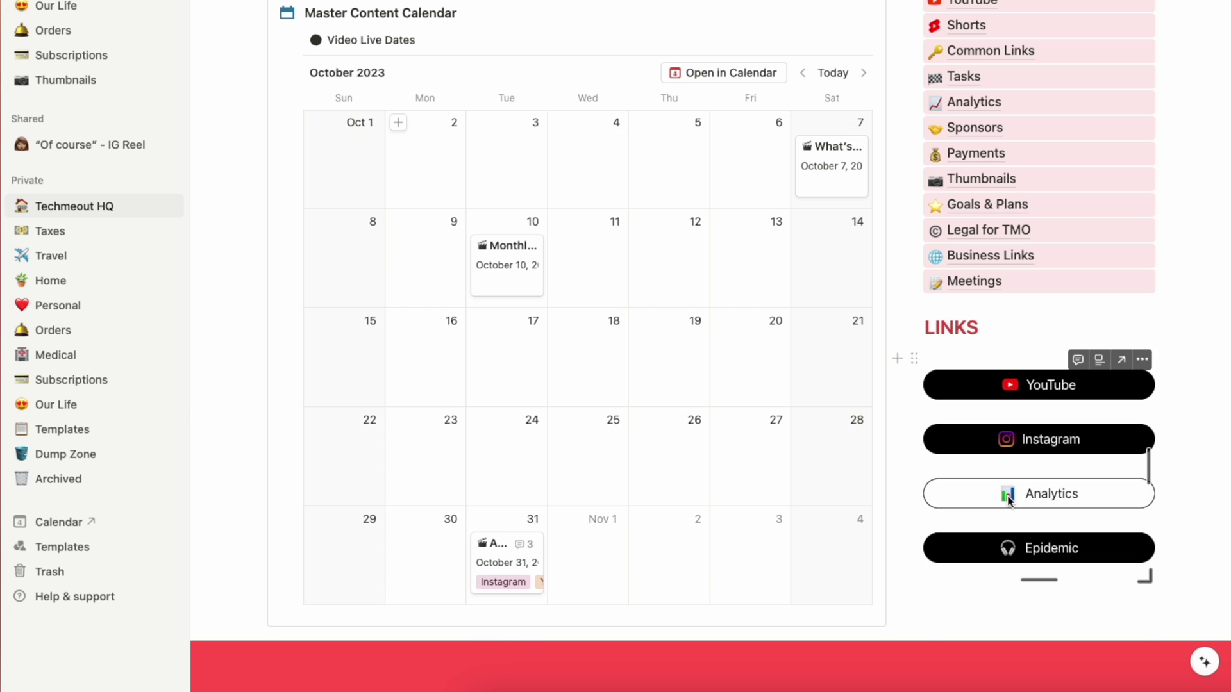
click(1008, 500)
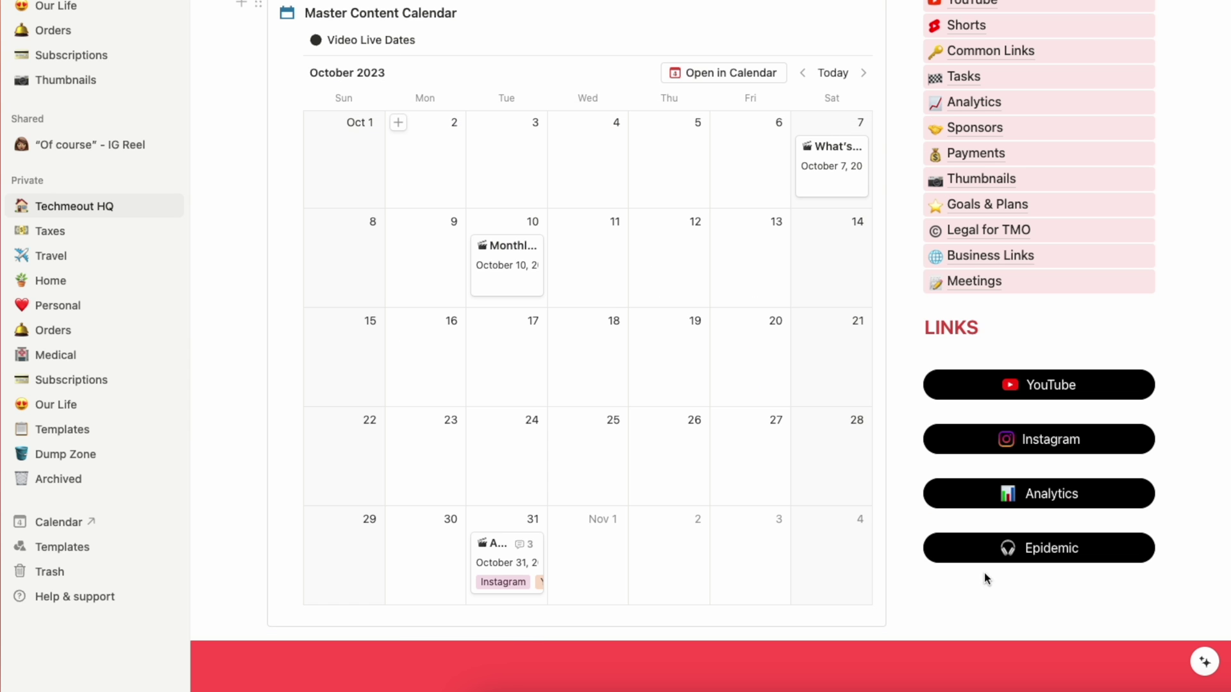
click(1008, 555)
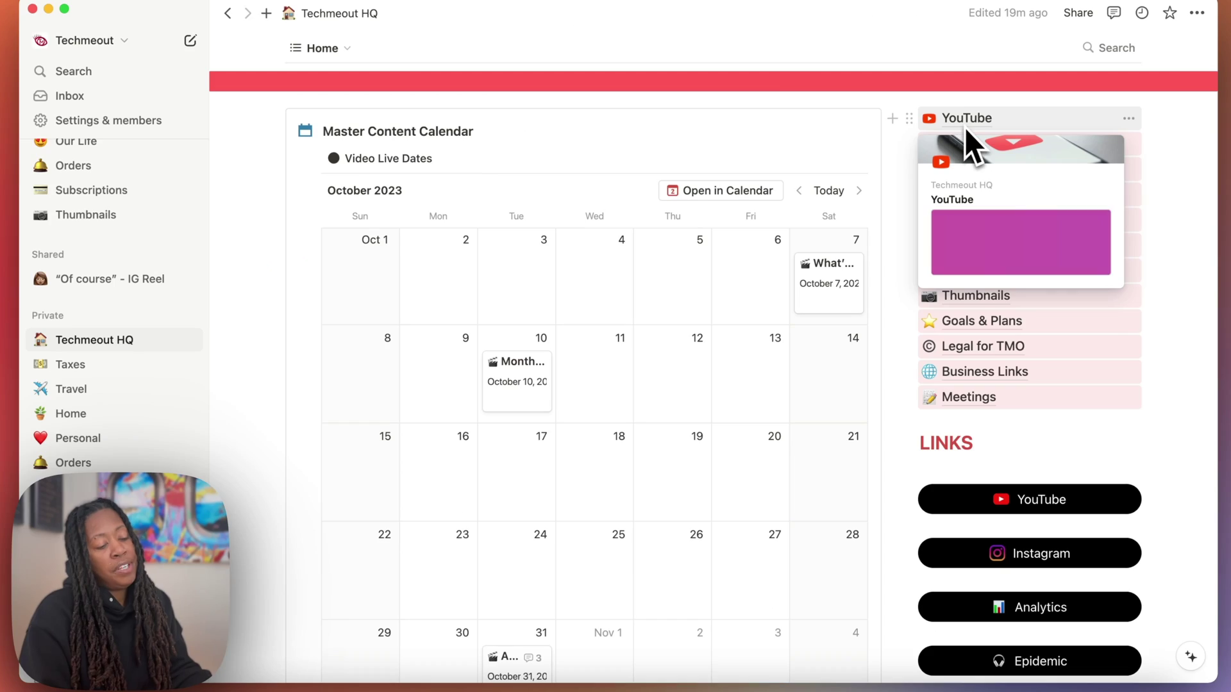
- Open the YouTube page and scroll through its video list and live-dates calendar
click(967, 121)
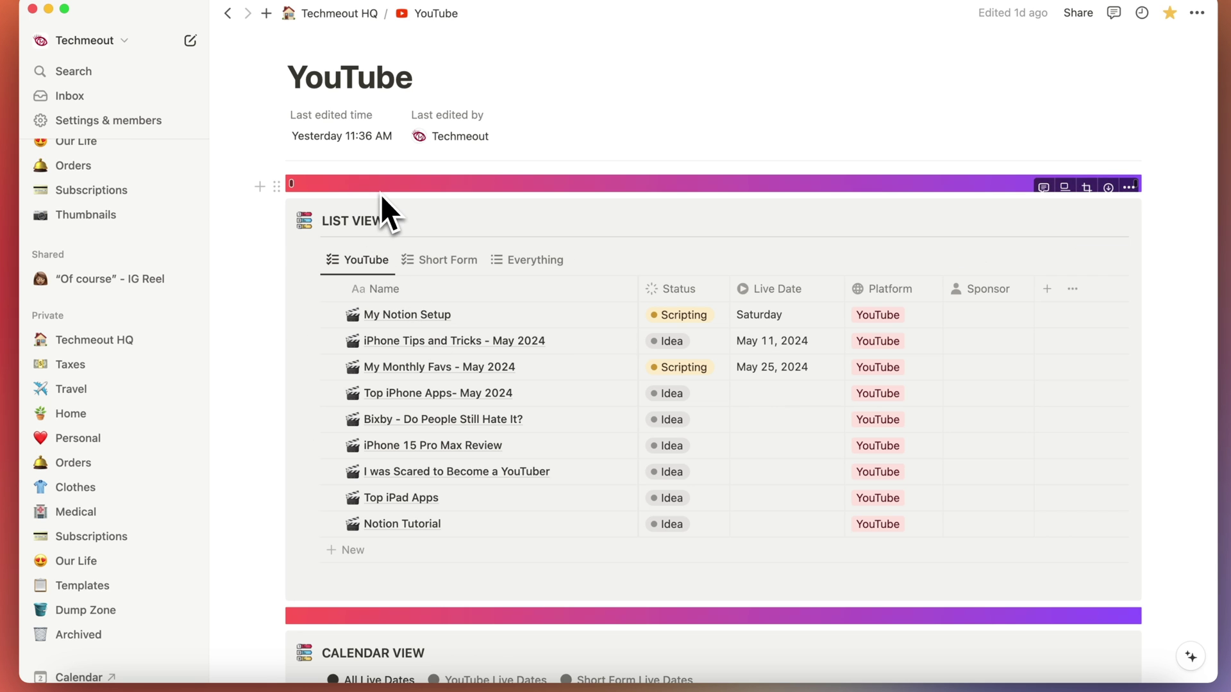
scroll(380, 195, up, 5)
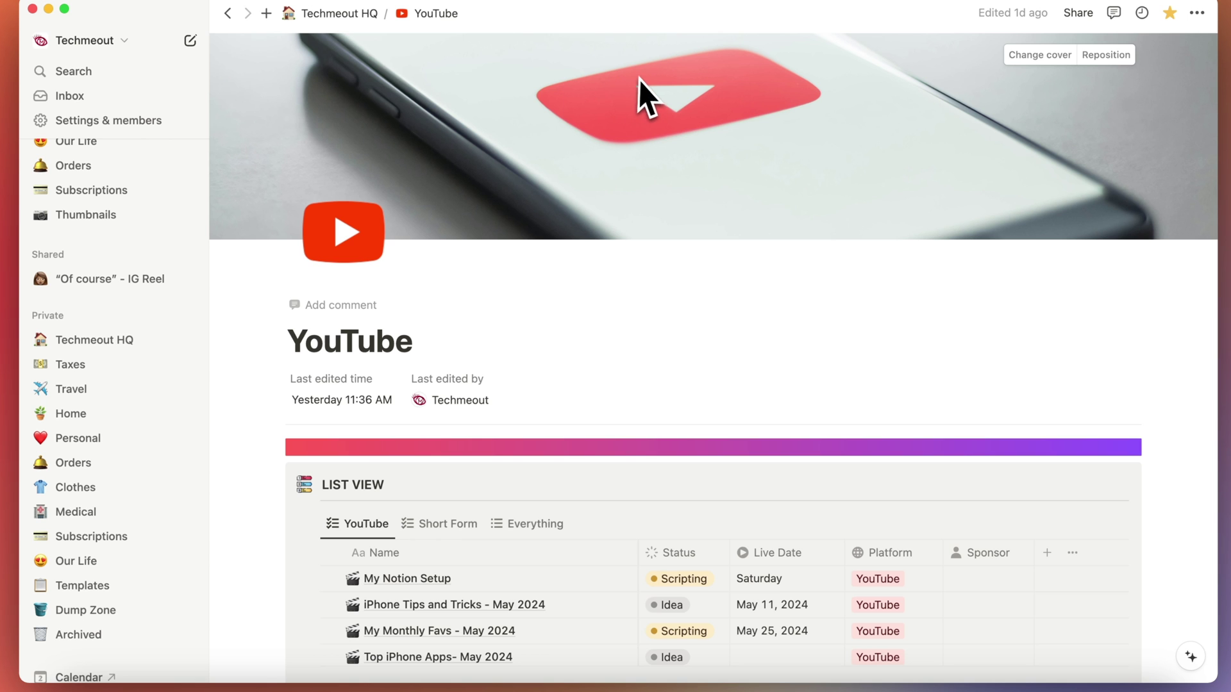
scroll(641, 128, down, 5)
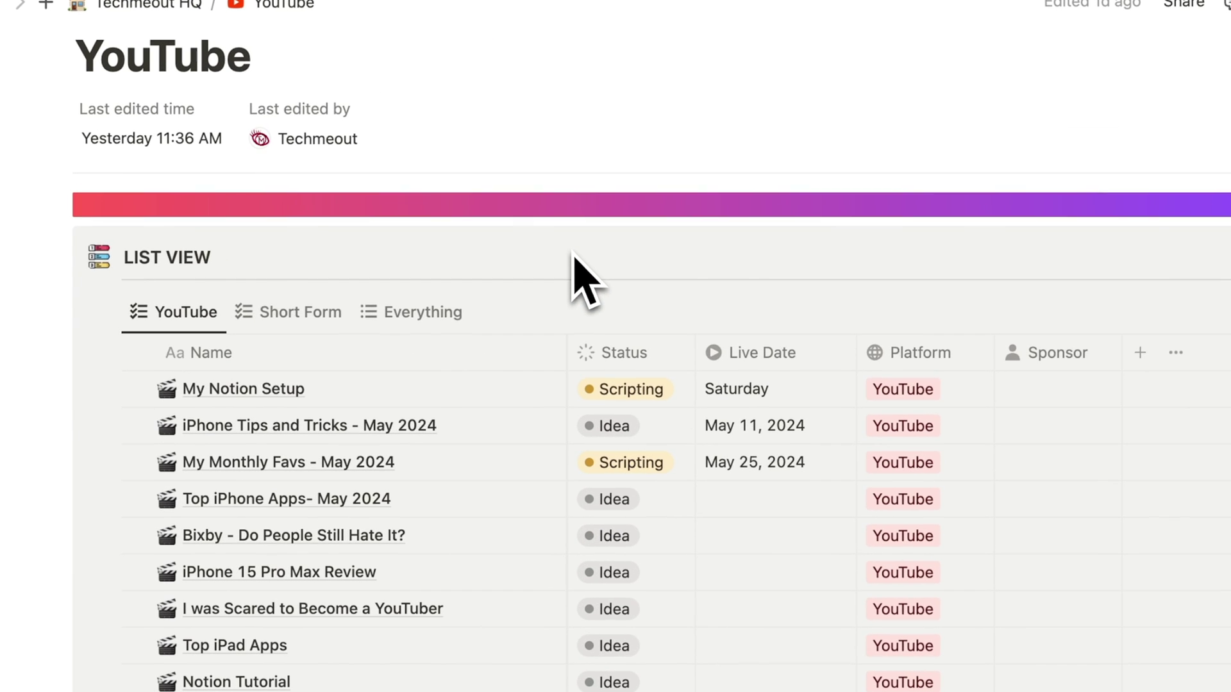
scroll(480, 330, down, 4)
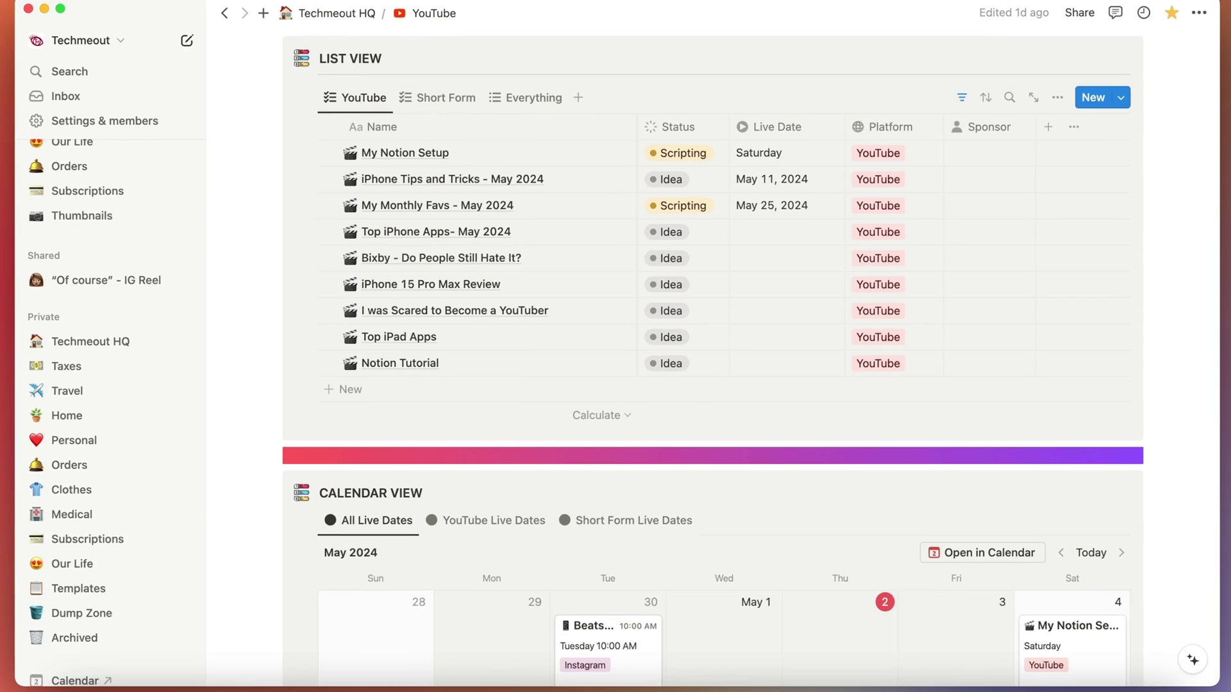
scroll(477, 199, down, 2)
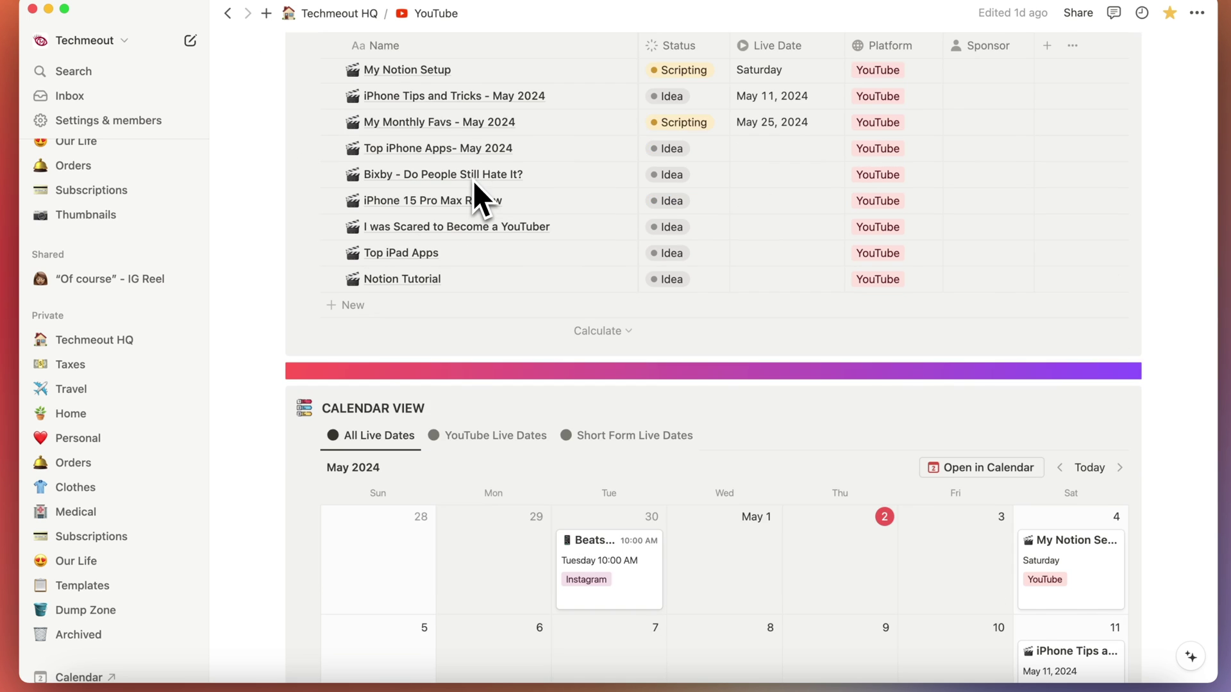
scroll(474, 199, down, 4)
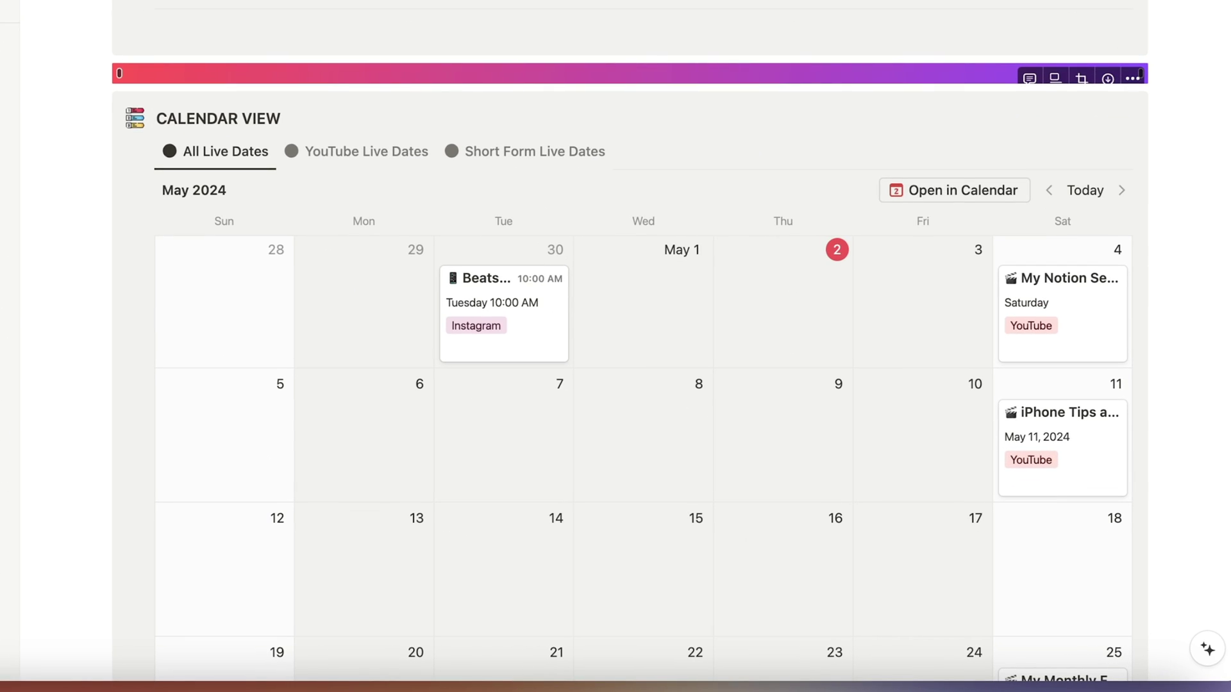
scroll(650, 247, up, 10)
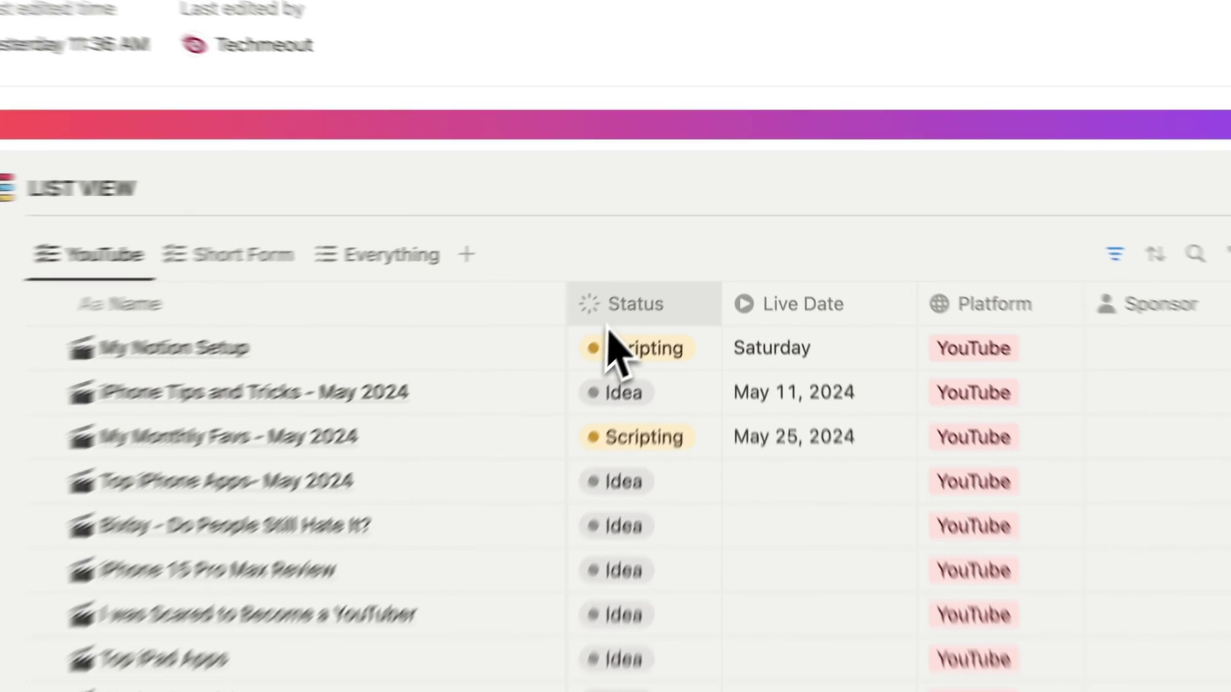
- Check the Status property settings and the first video's status and live date choices
click(668, 262)
key(Escape)
click(616, 383)
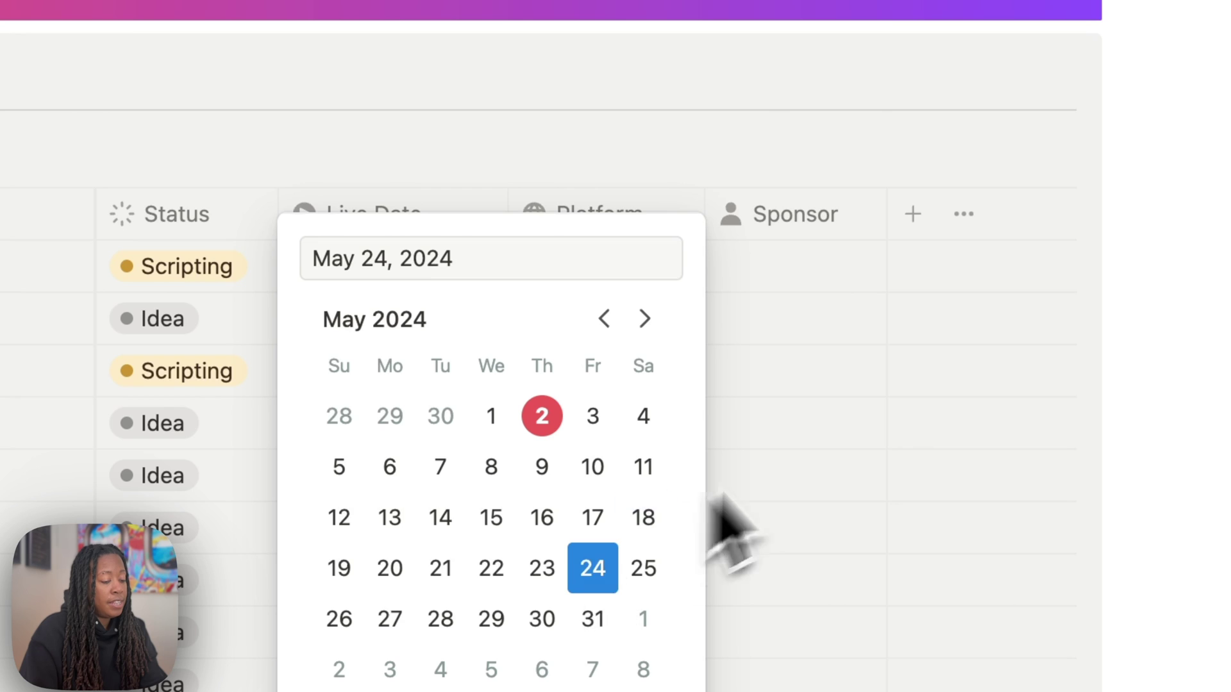
click(728, 170)
scroll(793, 449, down, 10)
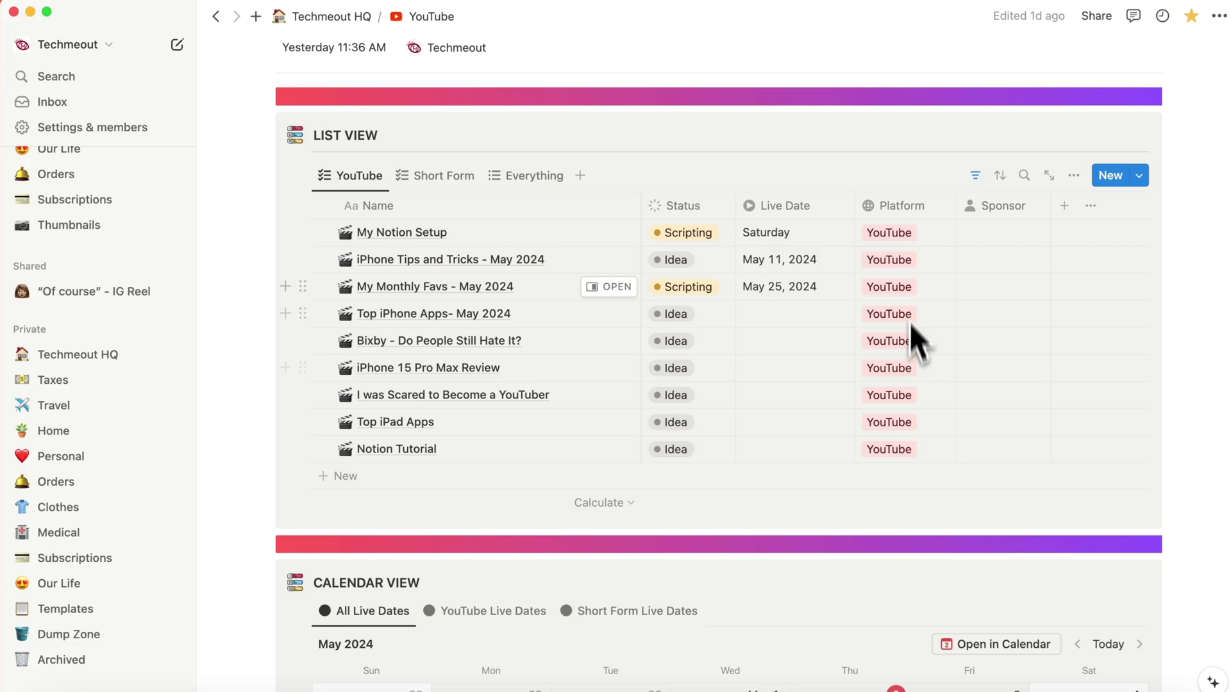
- Add Instagram as a platform for the My Notion Setup video
click(908, 236)
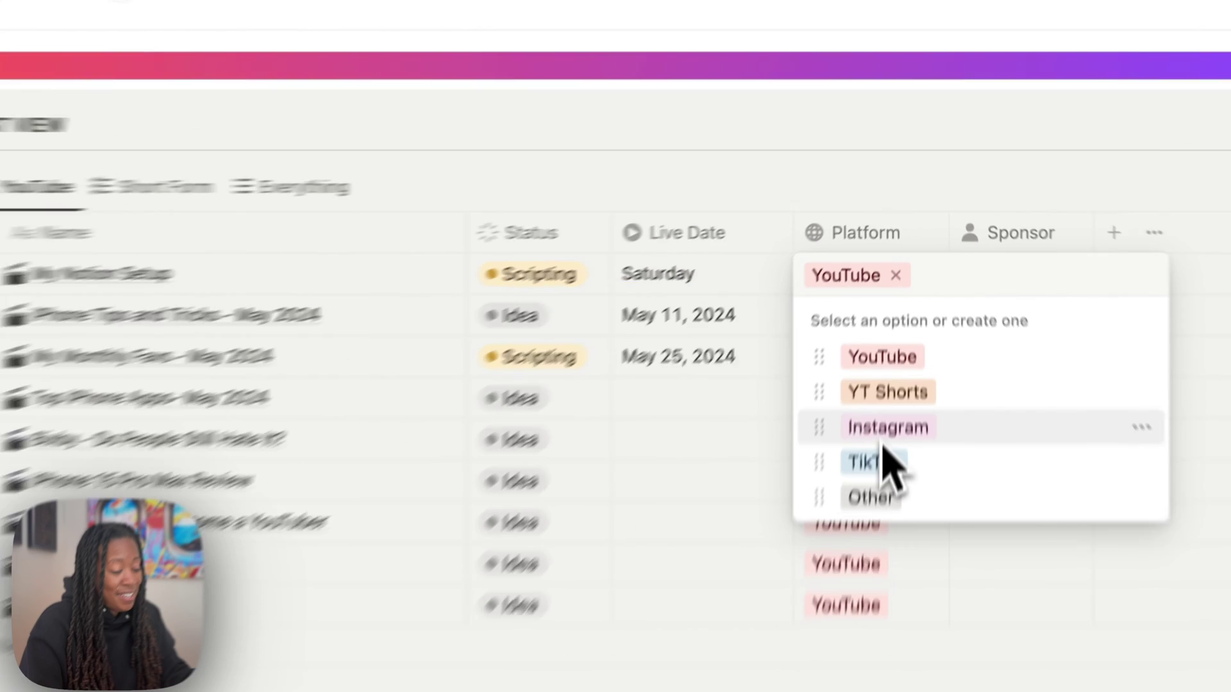
click(885, 440)
key(Escape)
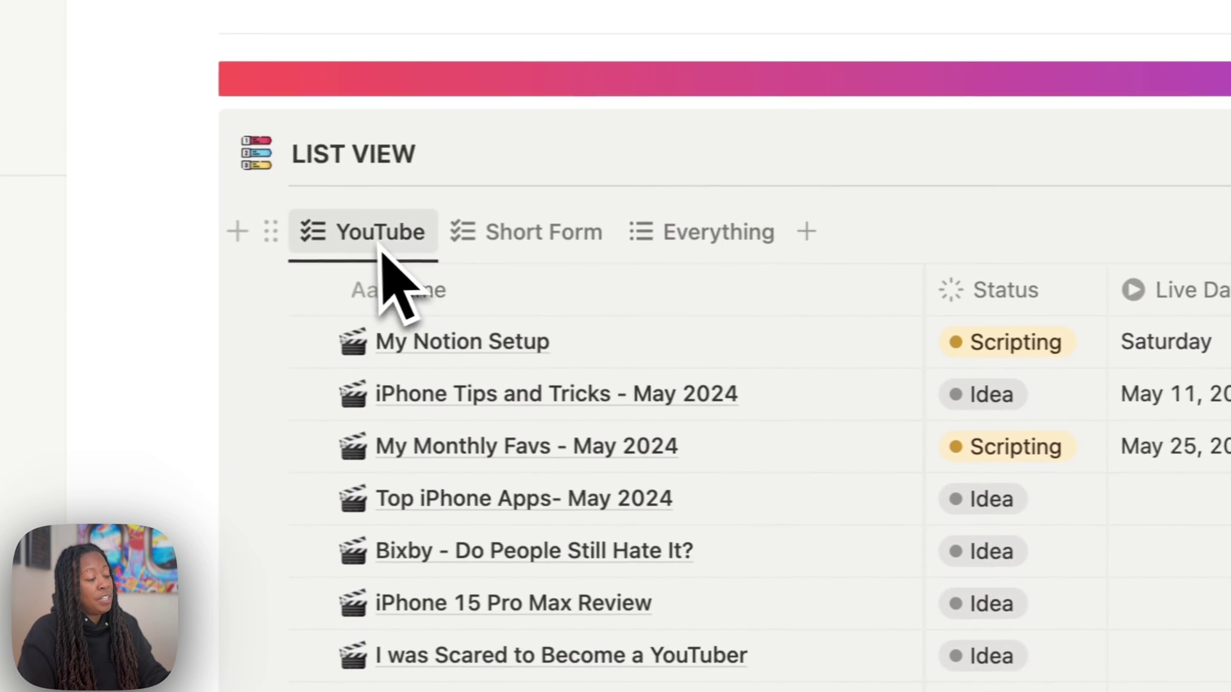
- Filter the YouTube list view to Short Form and scroll through the short-form video ideas
click(491, 245)
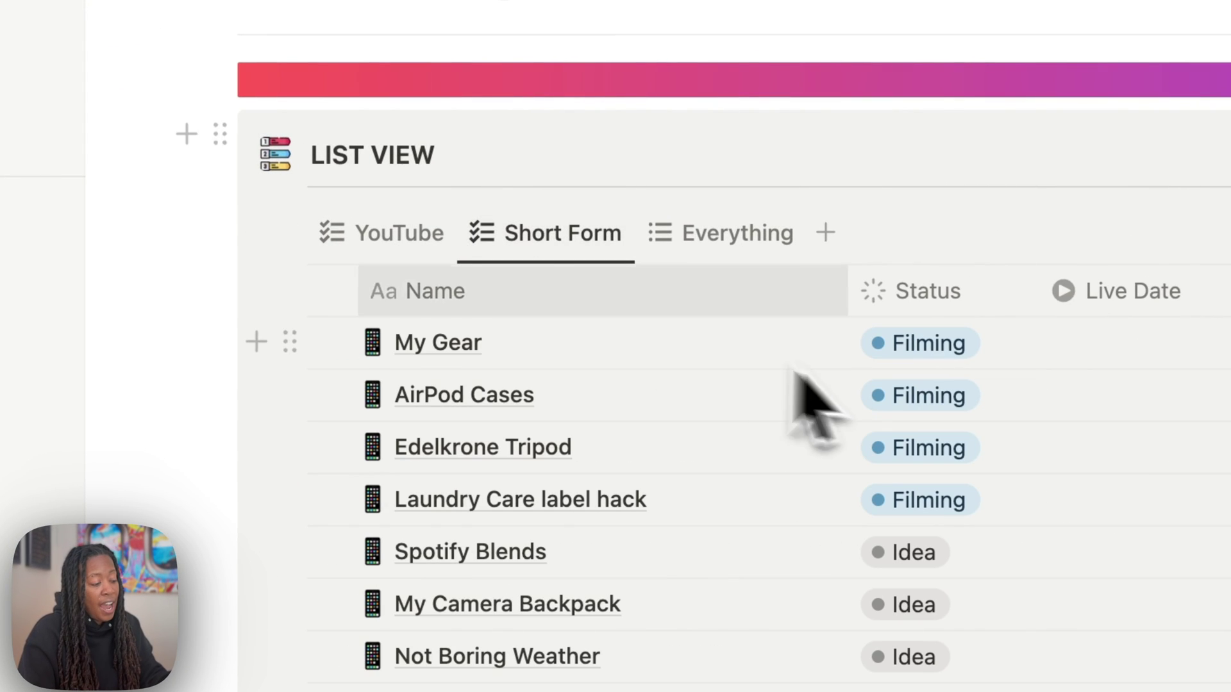
scroll(605, 449, down, 5)
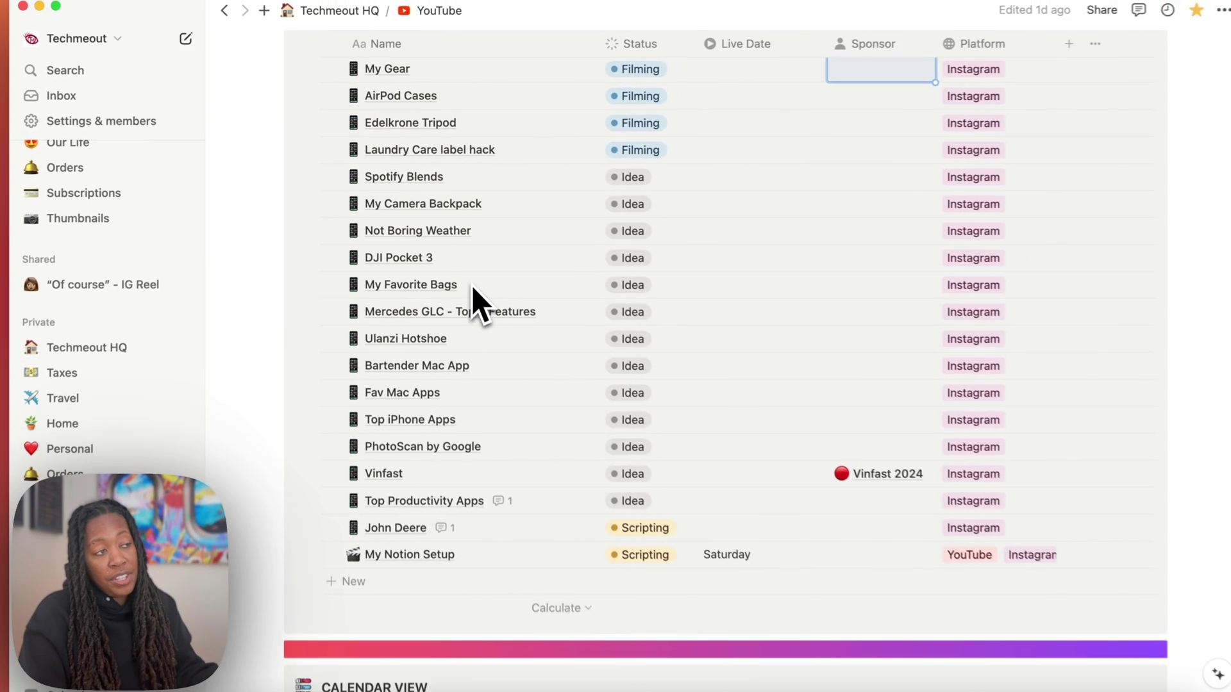
scroll(471, 295, up, 10)
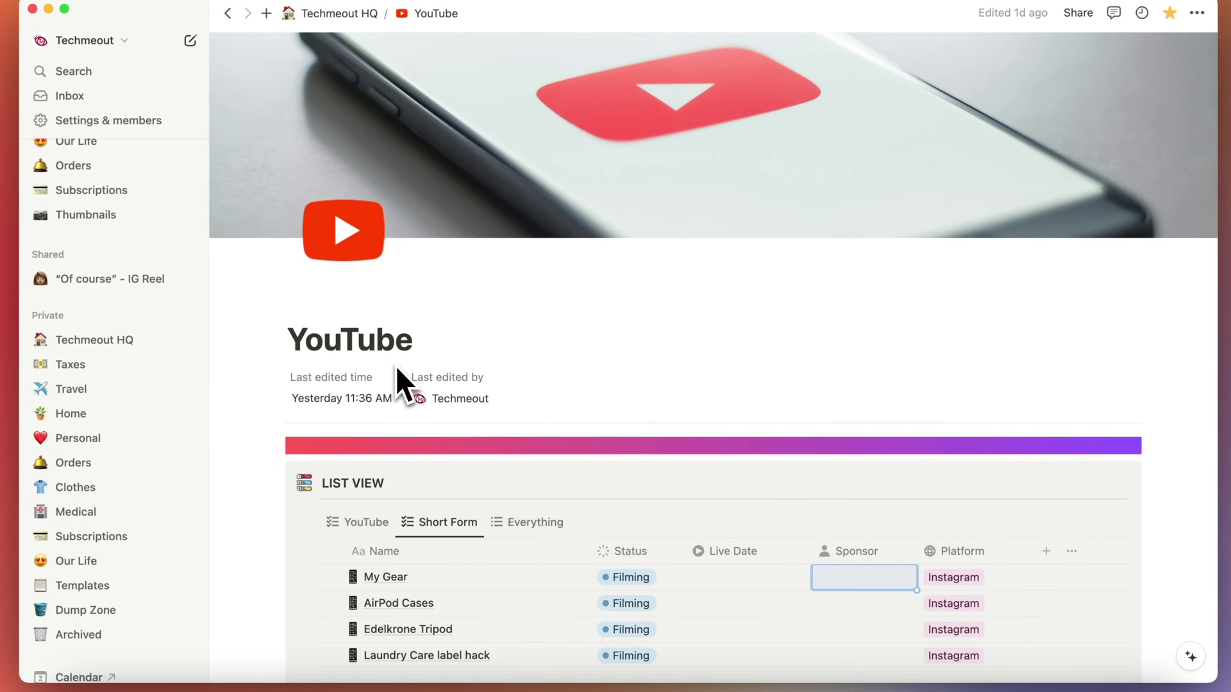
scroll(396, 368, down, 8)
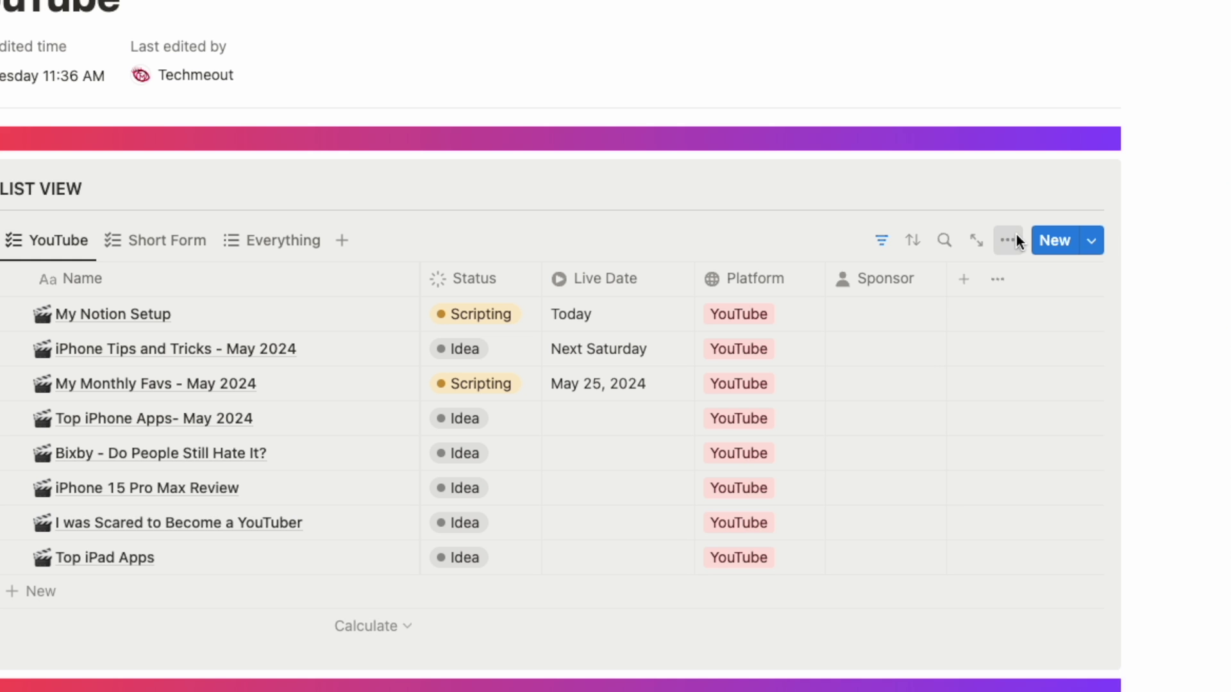
click(1066, 302)
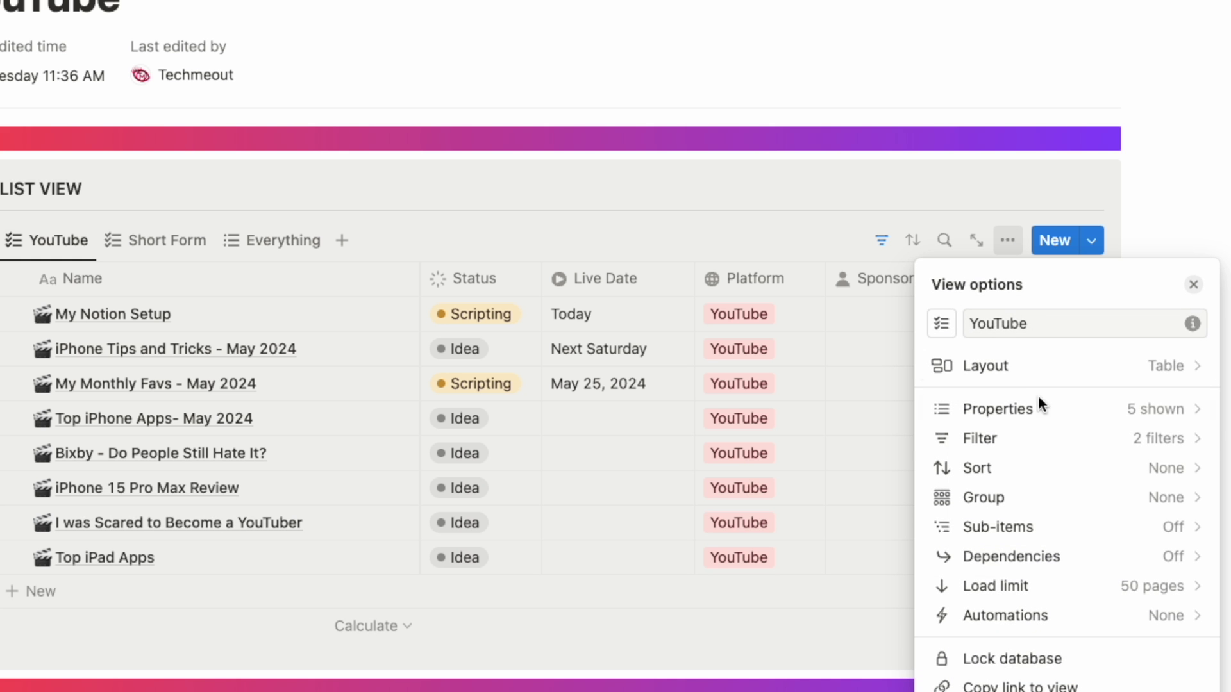
click(1044, 438)
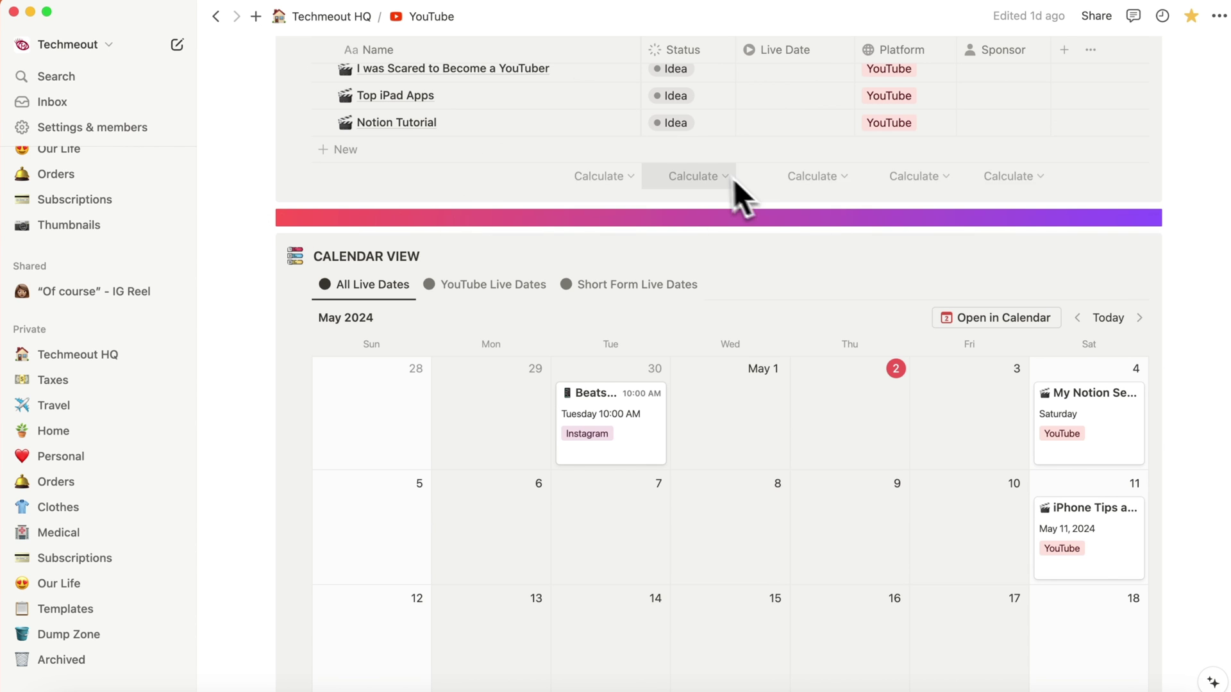
- Compare YouTube Live Dates with Short Form Live Dates on the calendar, ending on YouTube Live Dates
scroll(714, 187, up, 3)
scroll(717, 186, down, 2)
scroll(423, 362, down, 4)
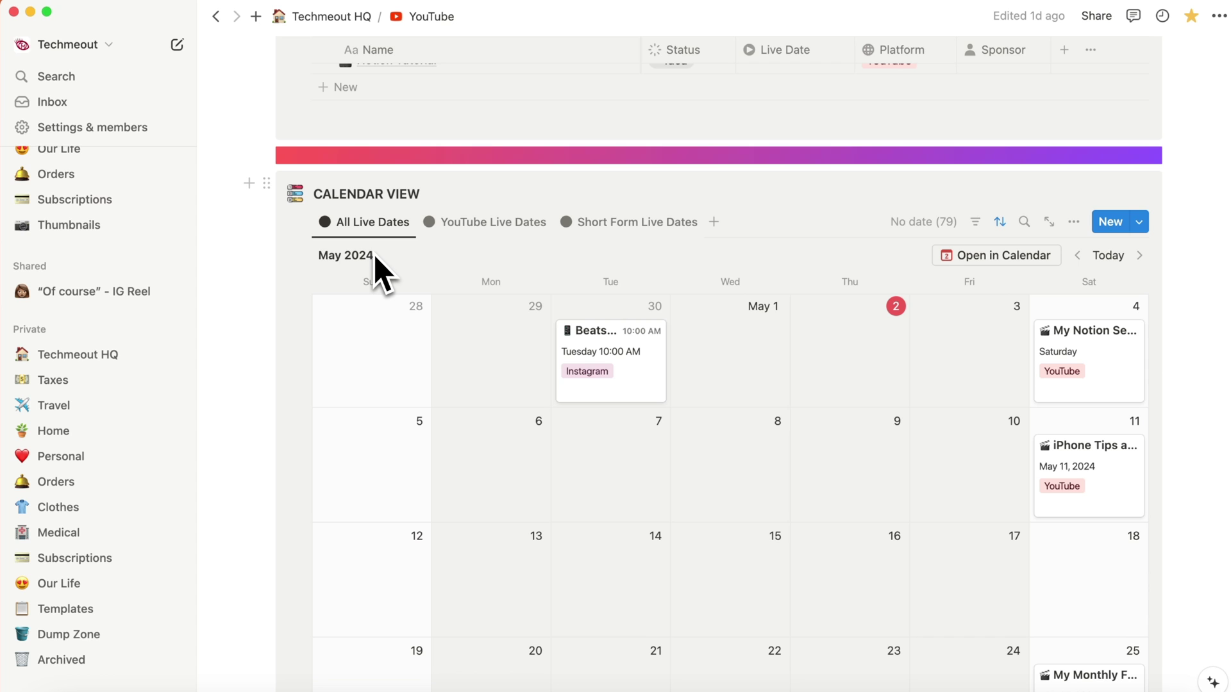
scroll(371, 125, down, 4)
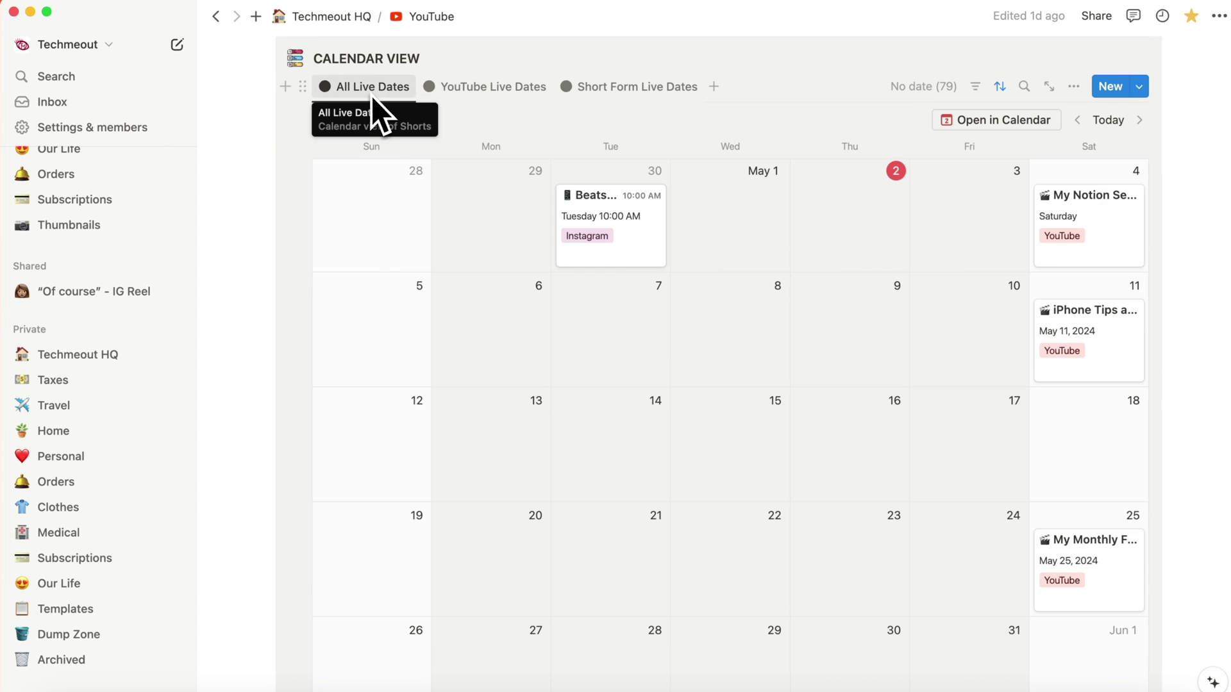
click(489, 90)
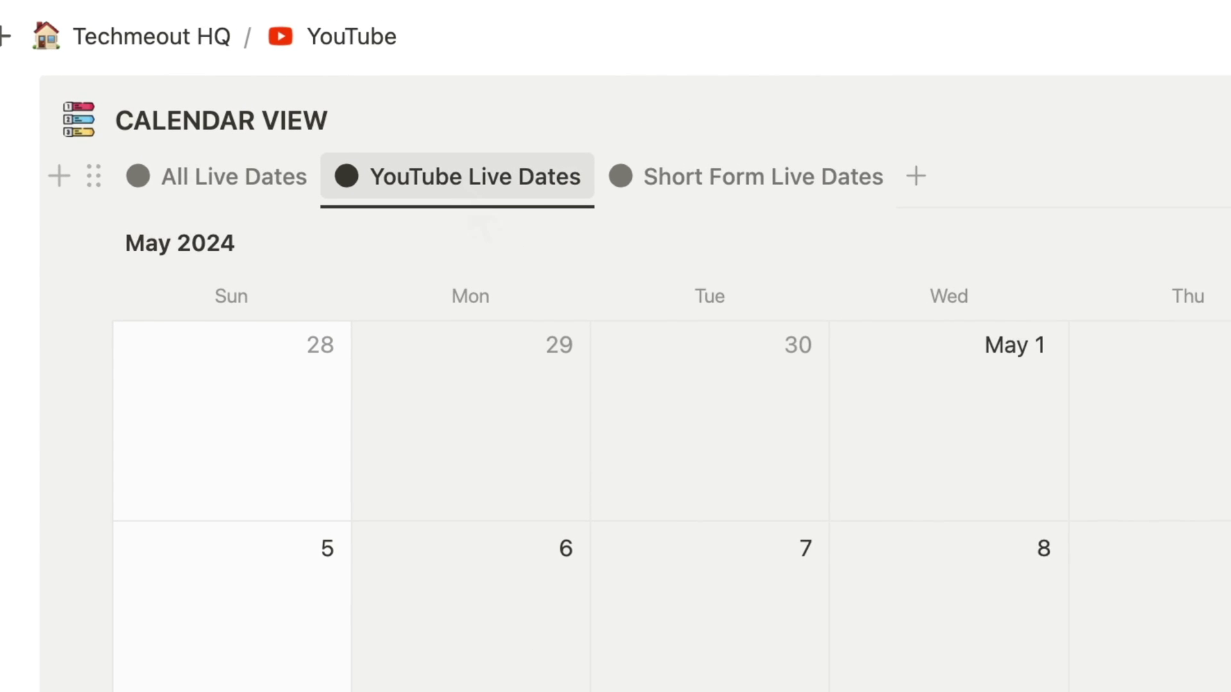
click(764, 168)
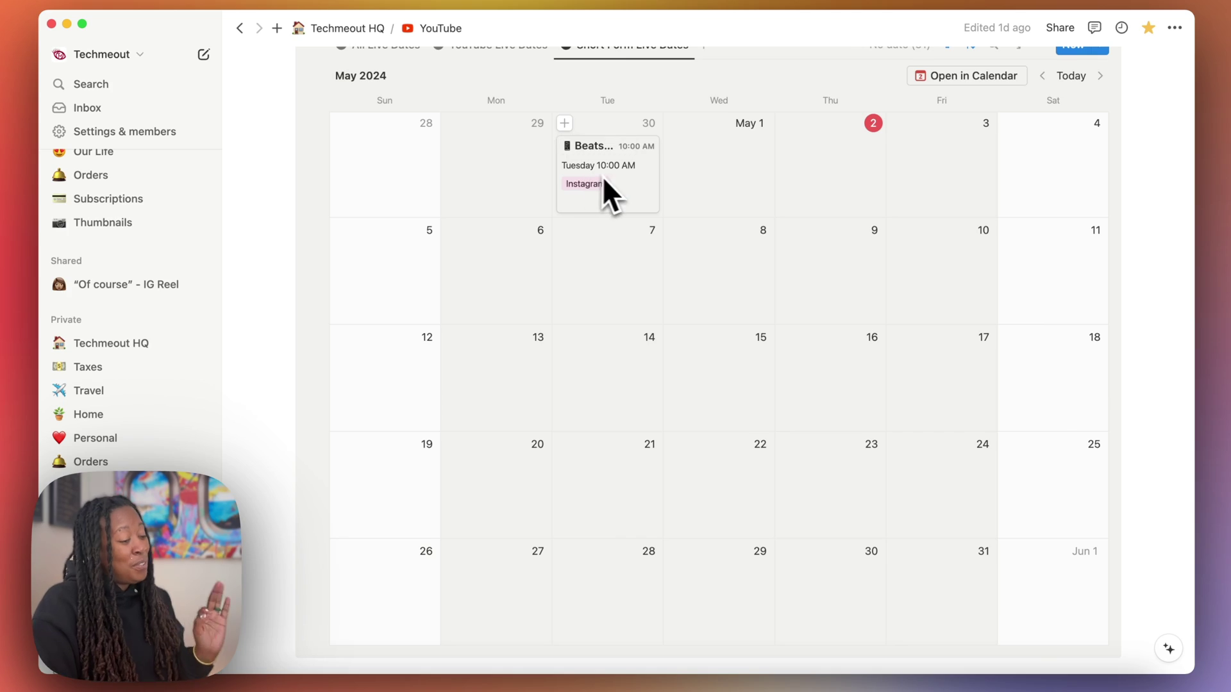
scroll(616, 171, up, 4)
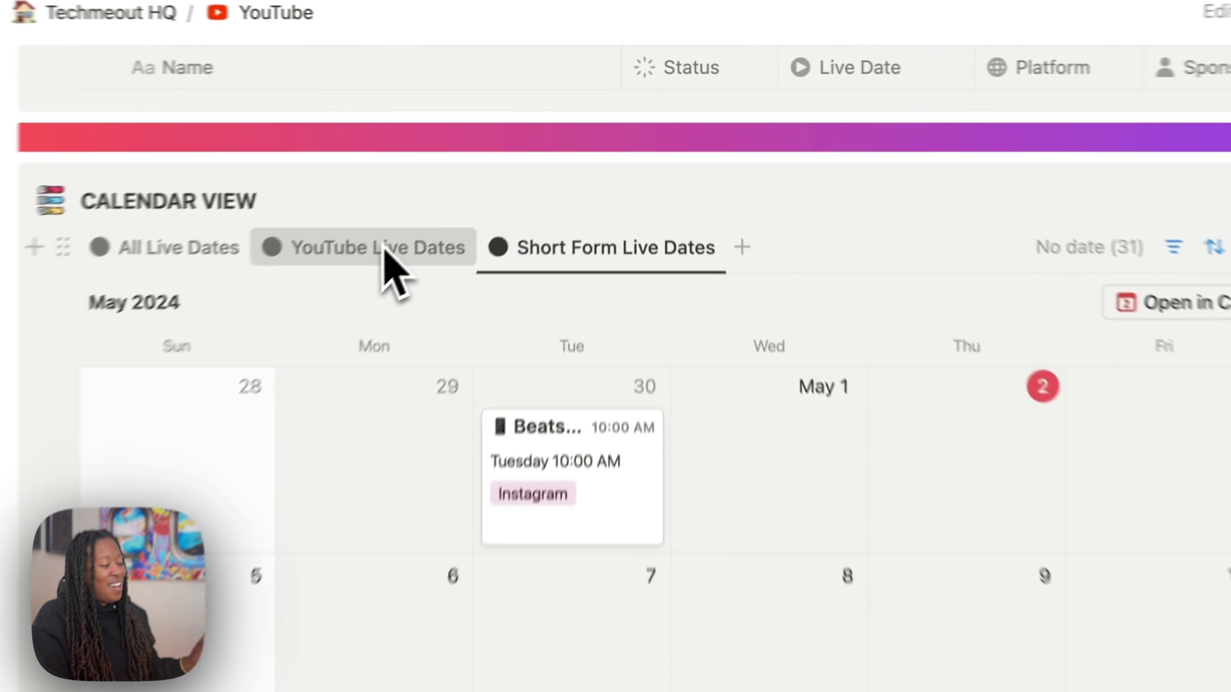
click(525, 168)
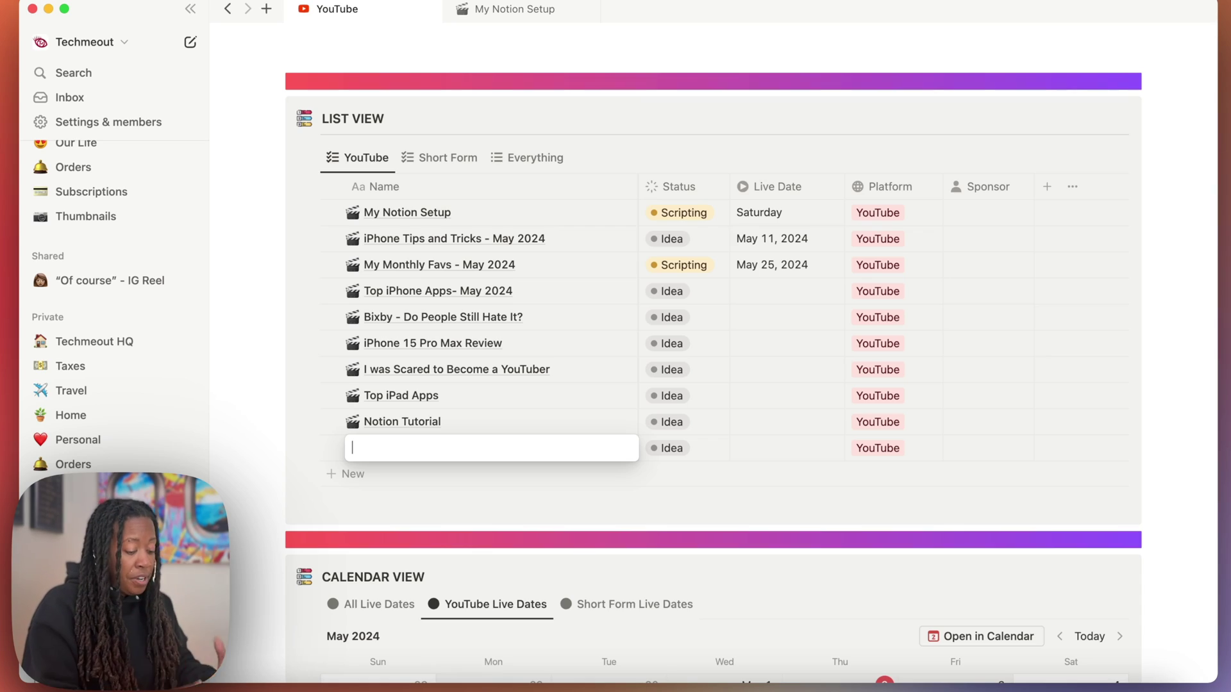
- Add an 'iPhone Tips and Tricks' entry, open it full page, and apply YouTube Monthly Favorites
text(iPhone )
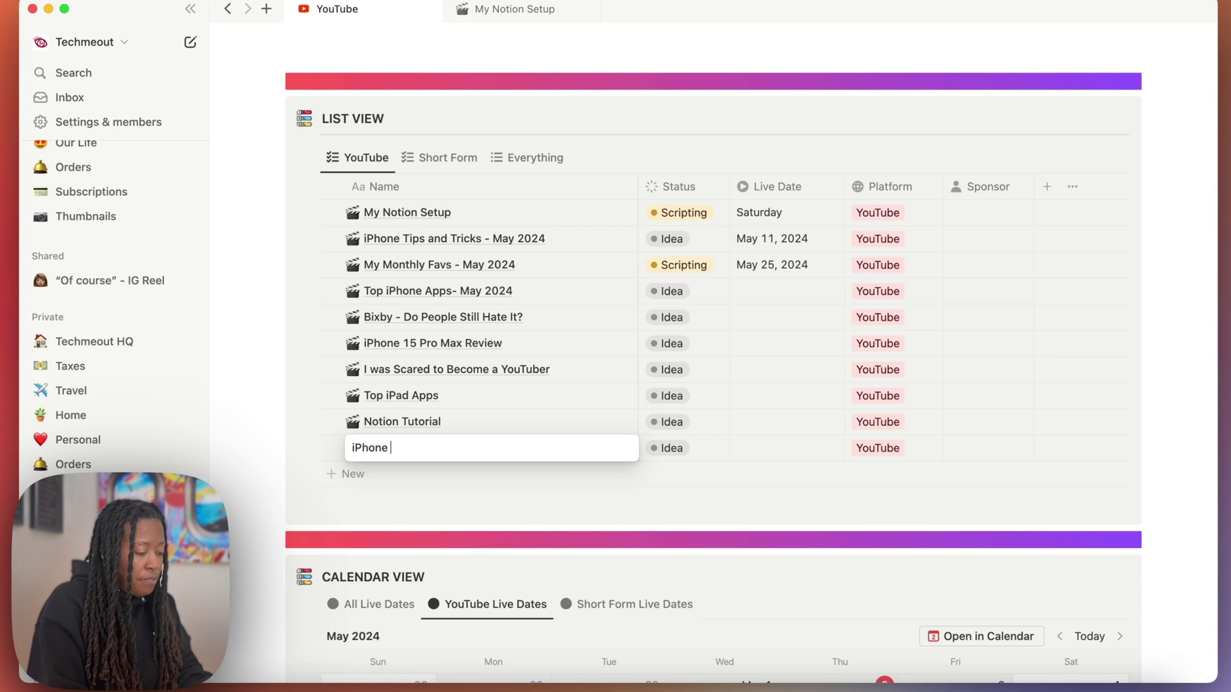
text(Tips and Tricks)
key(Return)
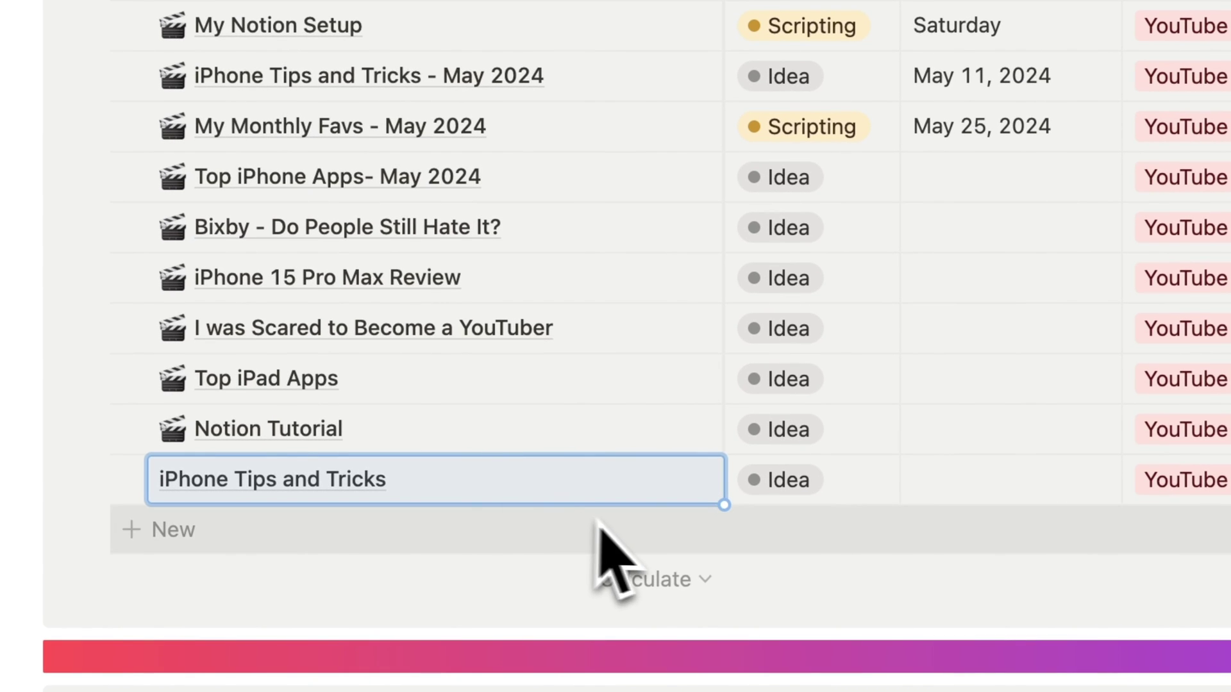
click(666, 482)
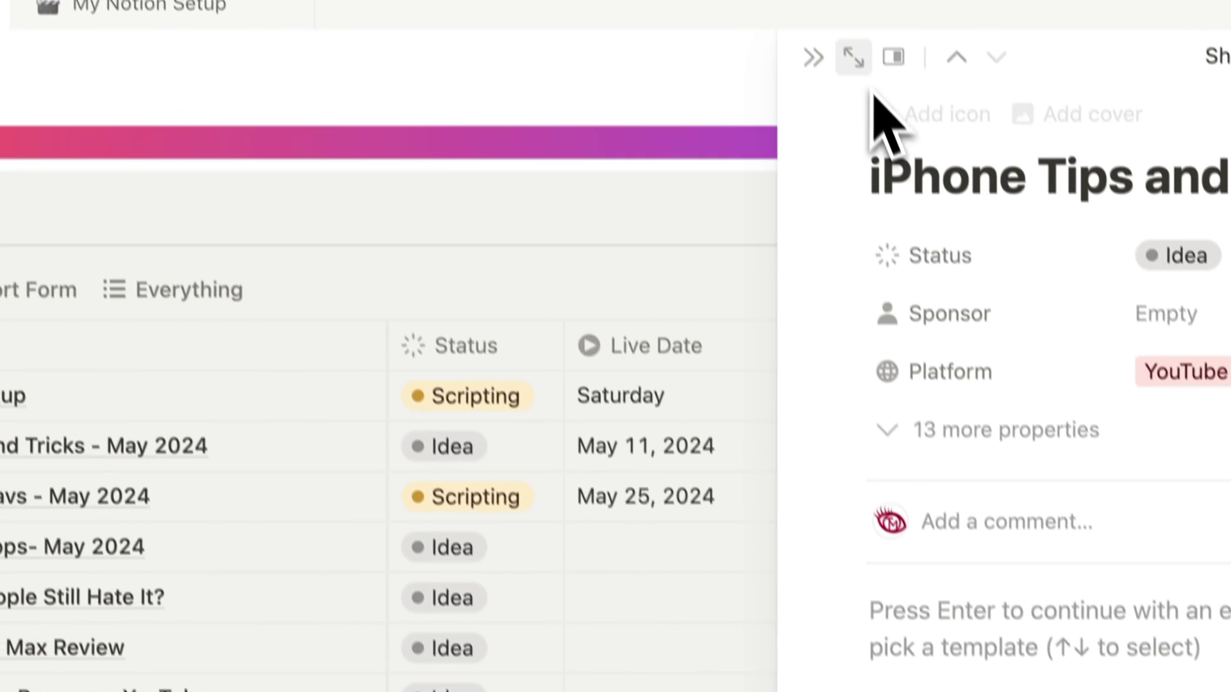
click(856, 56)
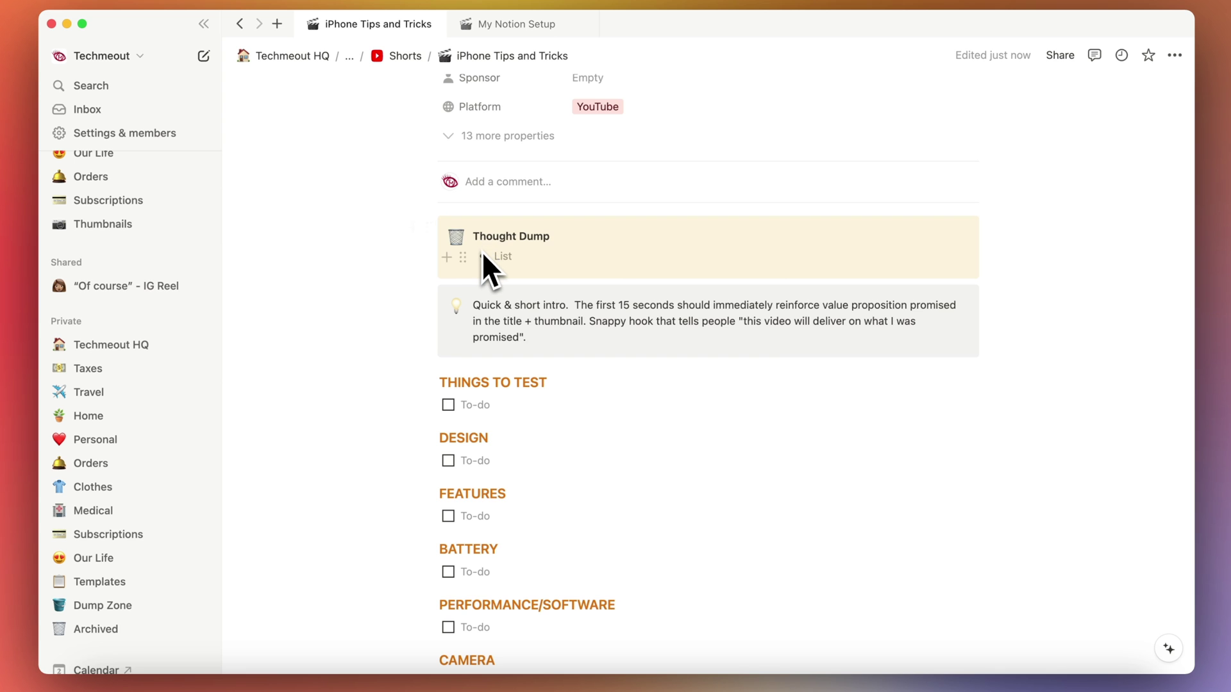
scroll(486, 252, up, 3)
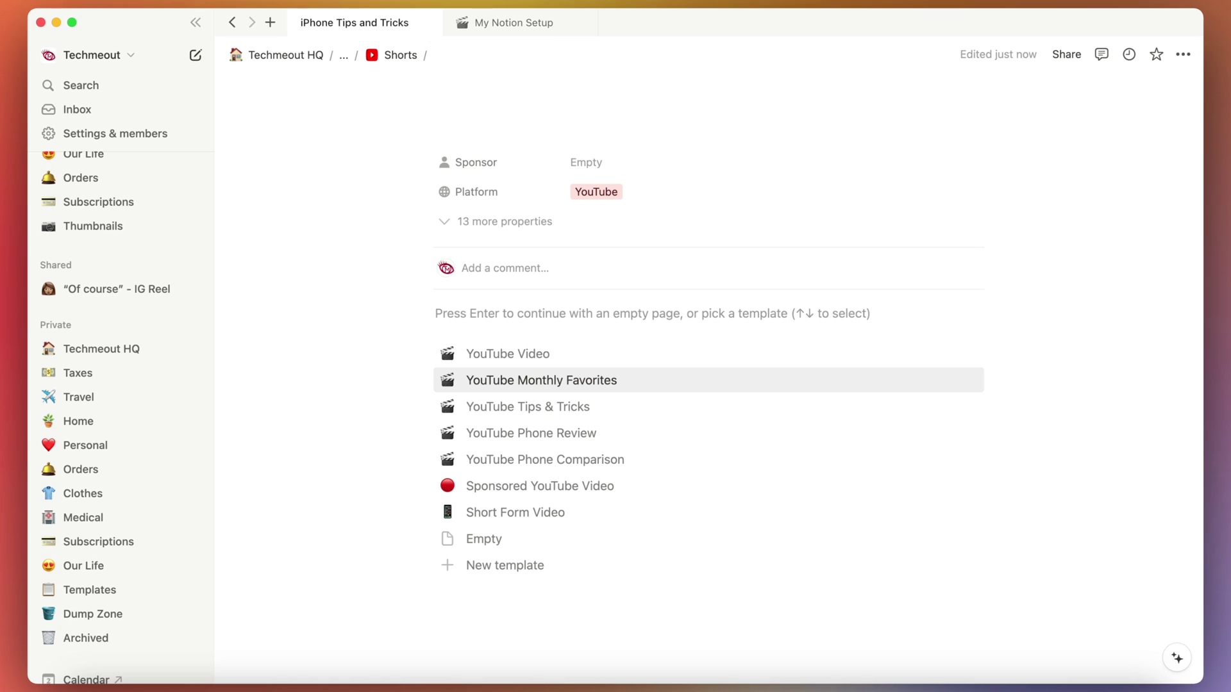
key(Return)
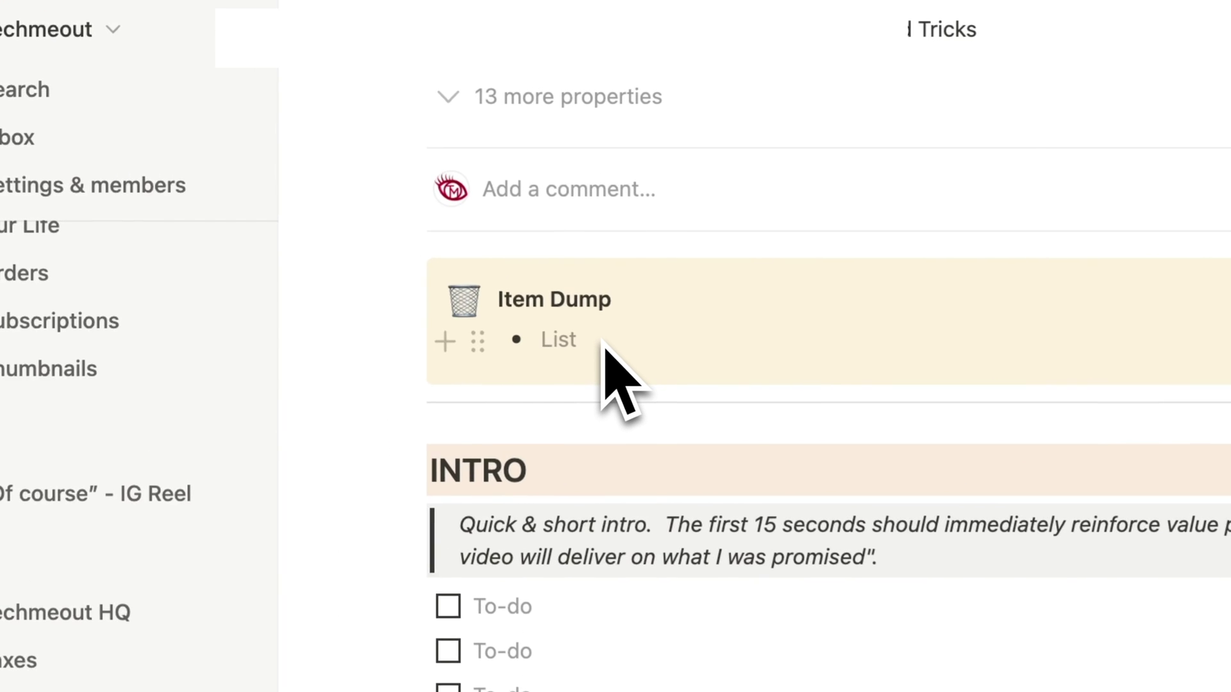
- Click into the Item Dump list and scroll through the applied template's sections
click(377, 213)
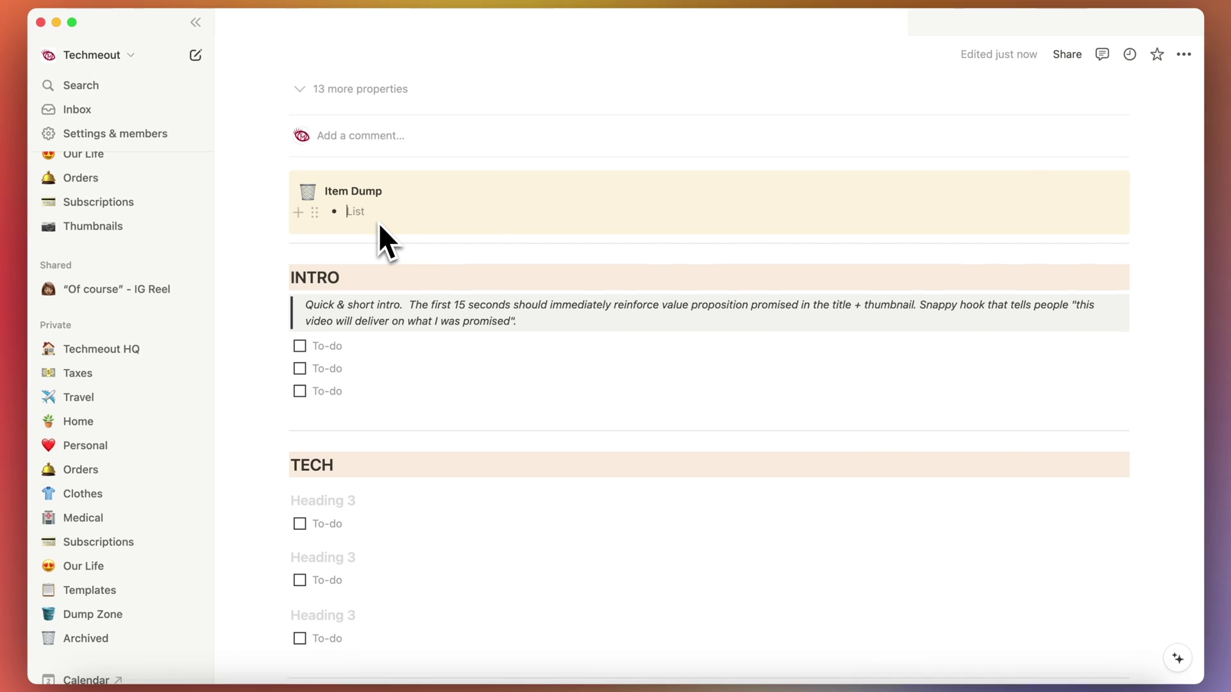
scroll(389, 345, down, 3)
scroll(389, 347, down, 5)
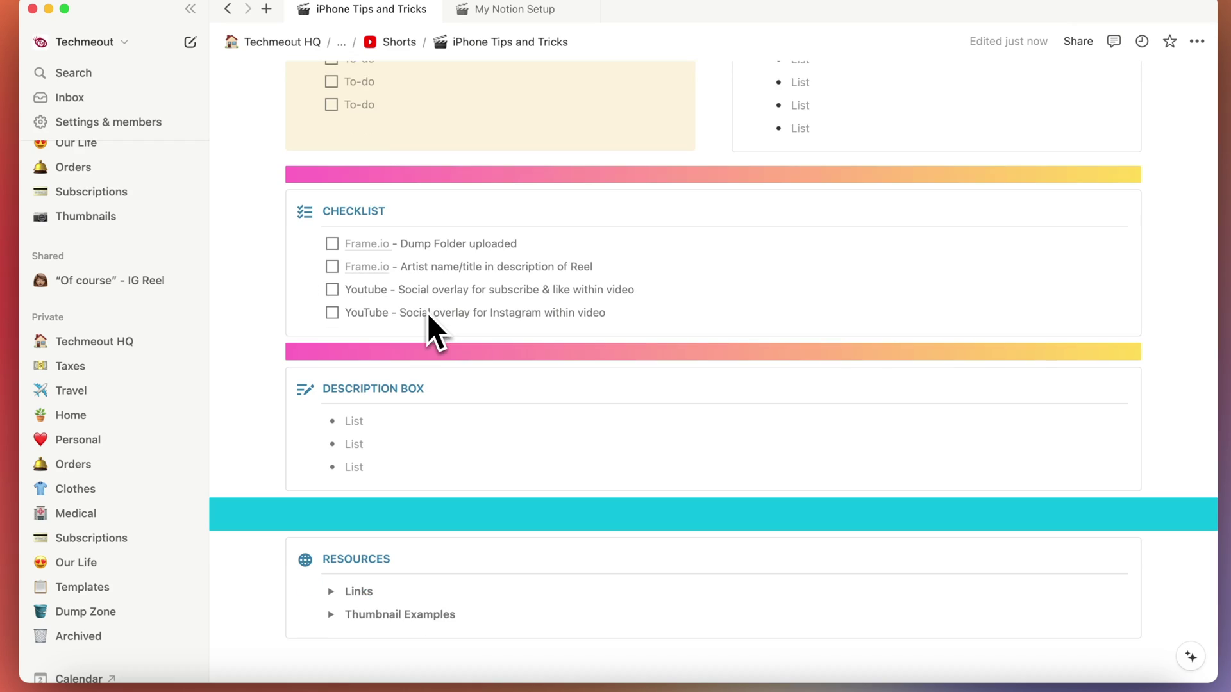
scroll(429, 340, down, 1)
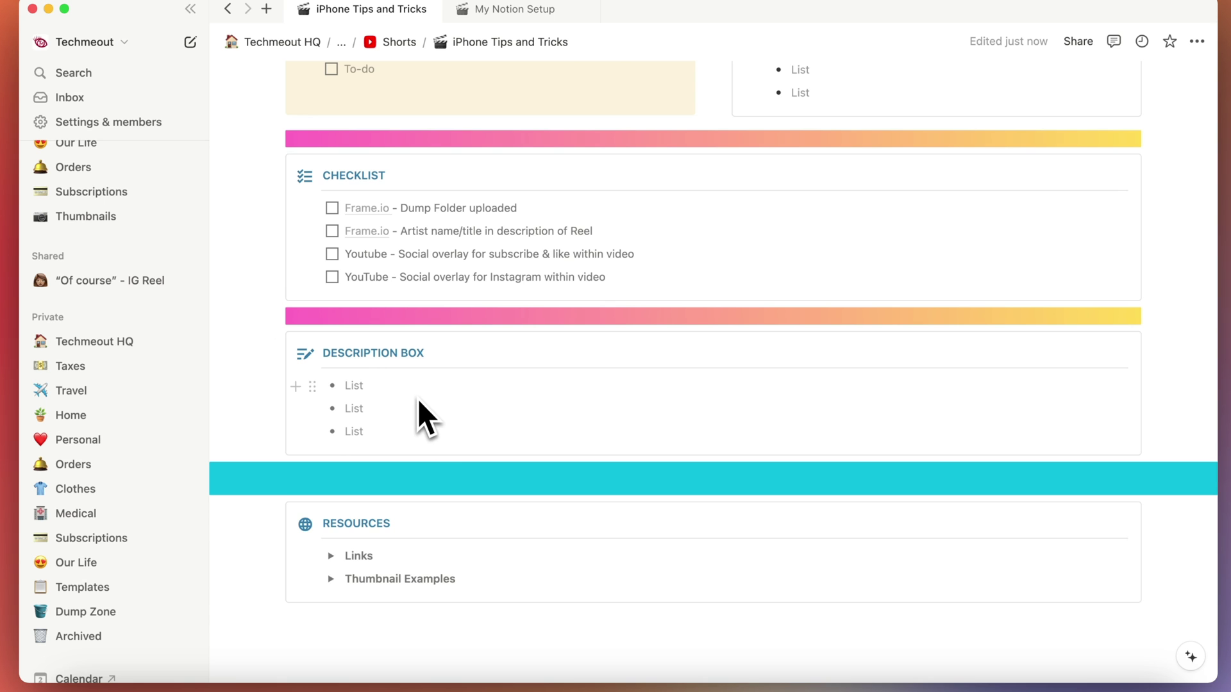
scroll(418, 401, down, 1)
scroll(417, 401, down, 1)
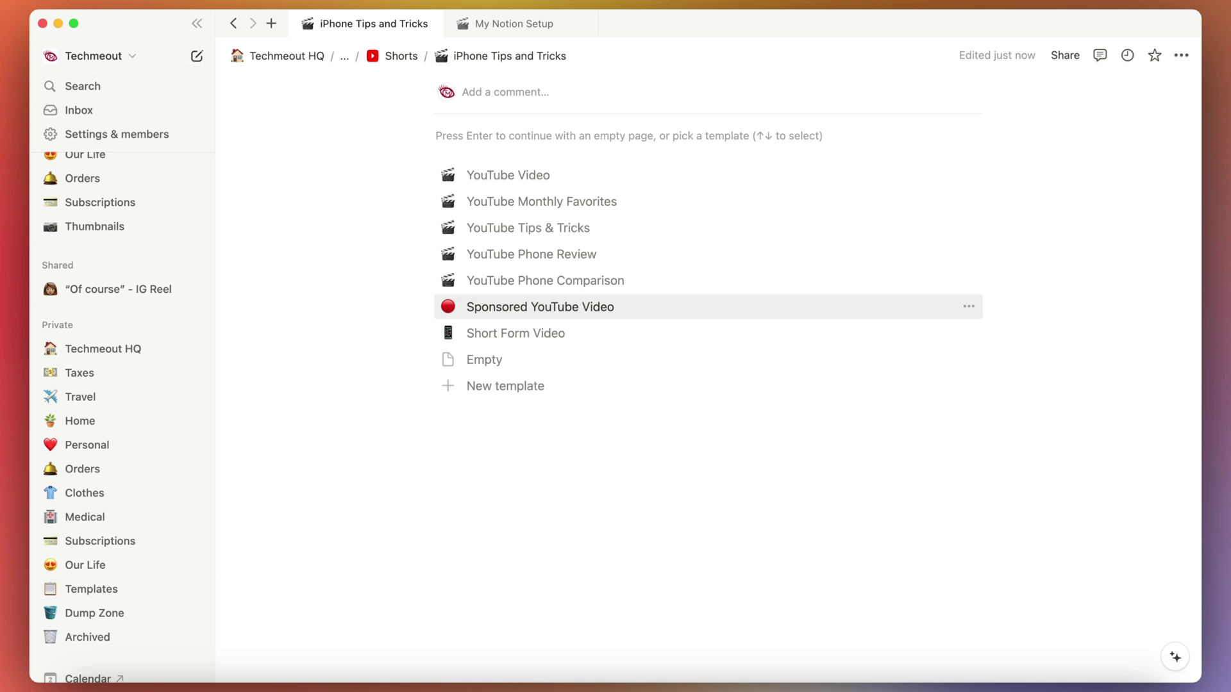
- Apply the Sponsored YouTube Video template and scroll to its Sponsor Deliverables and Checklist sections
click(540, 307)
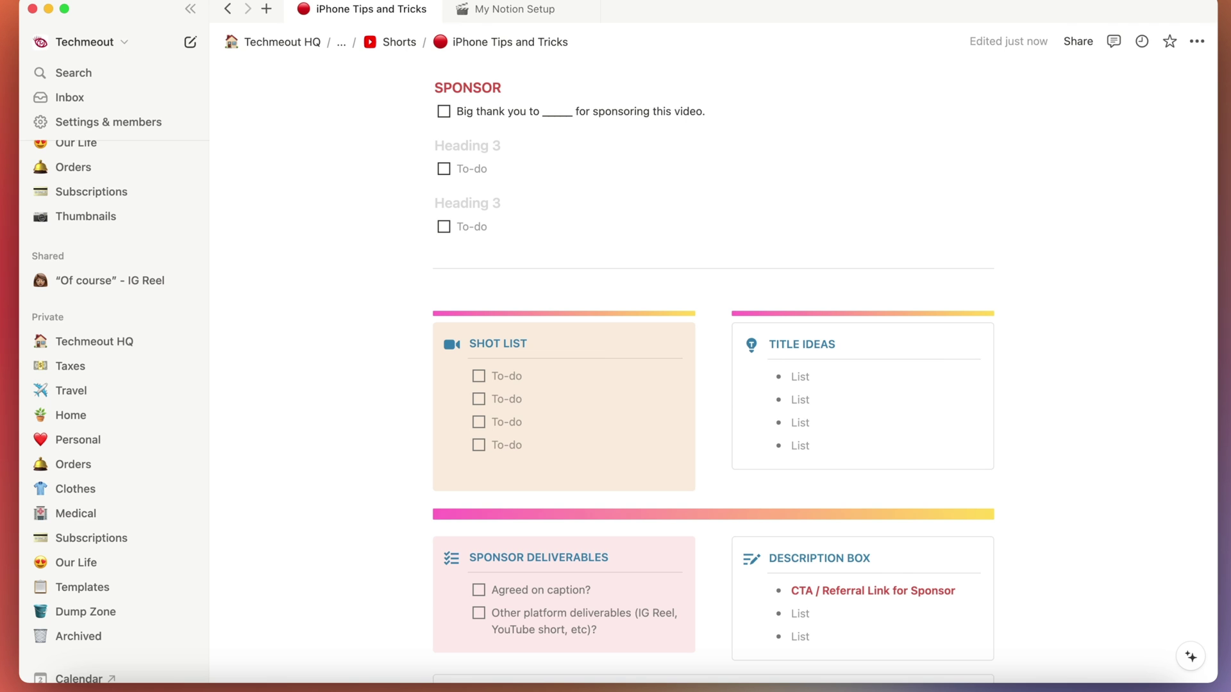
scroll(713, 372, down, 5)
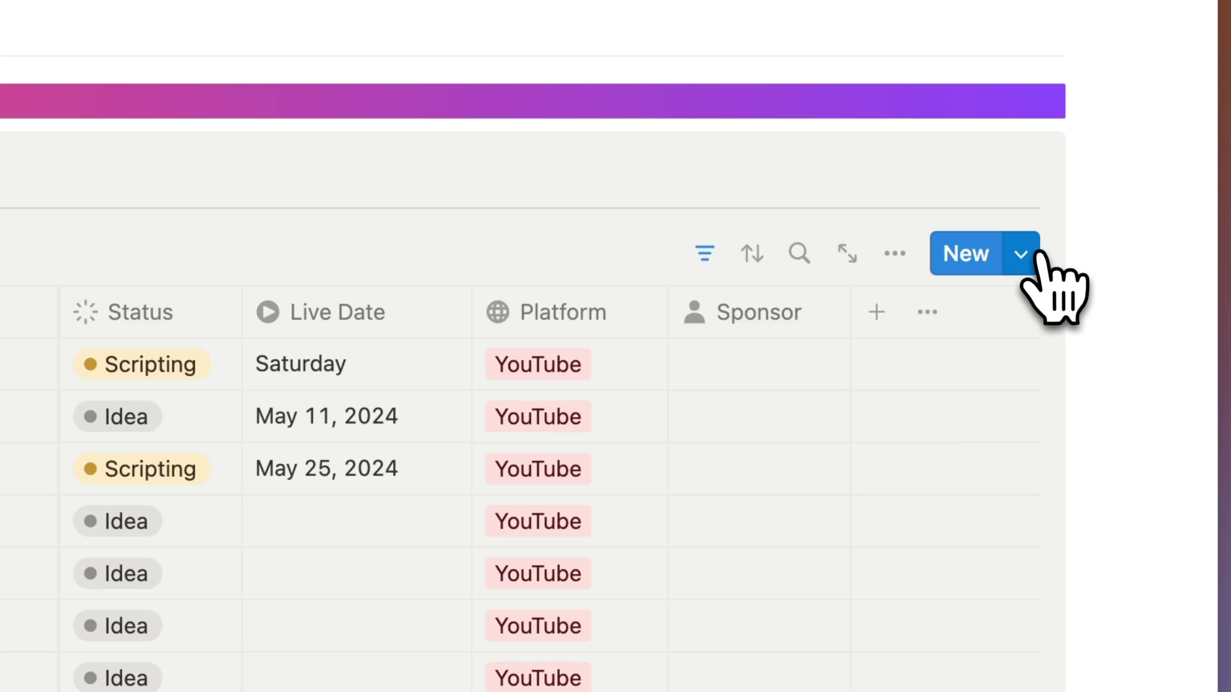
- Open the Shorts database's YouTube Video template for editing from the New menu
click(1020, 255)
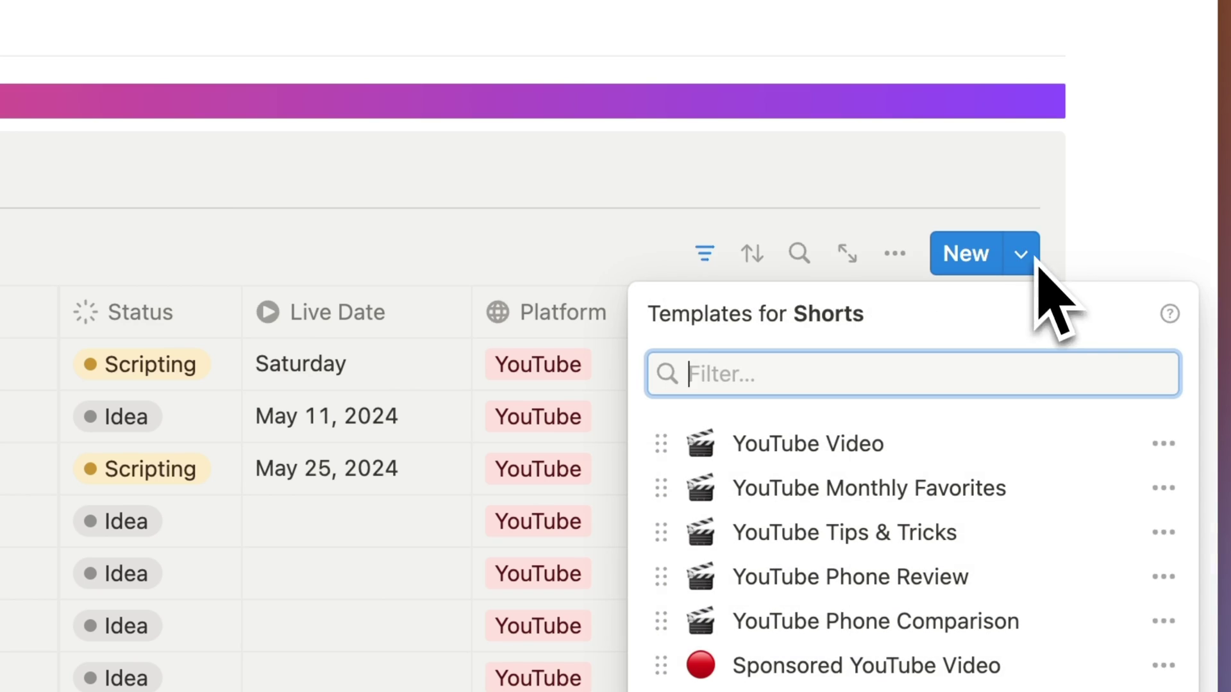
click(1163, 444)
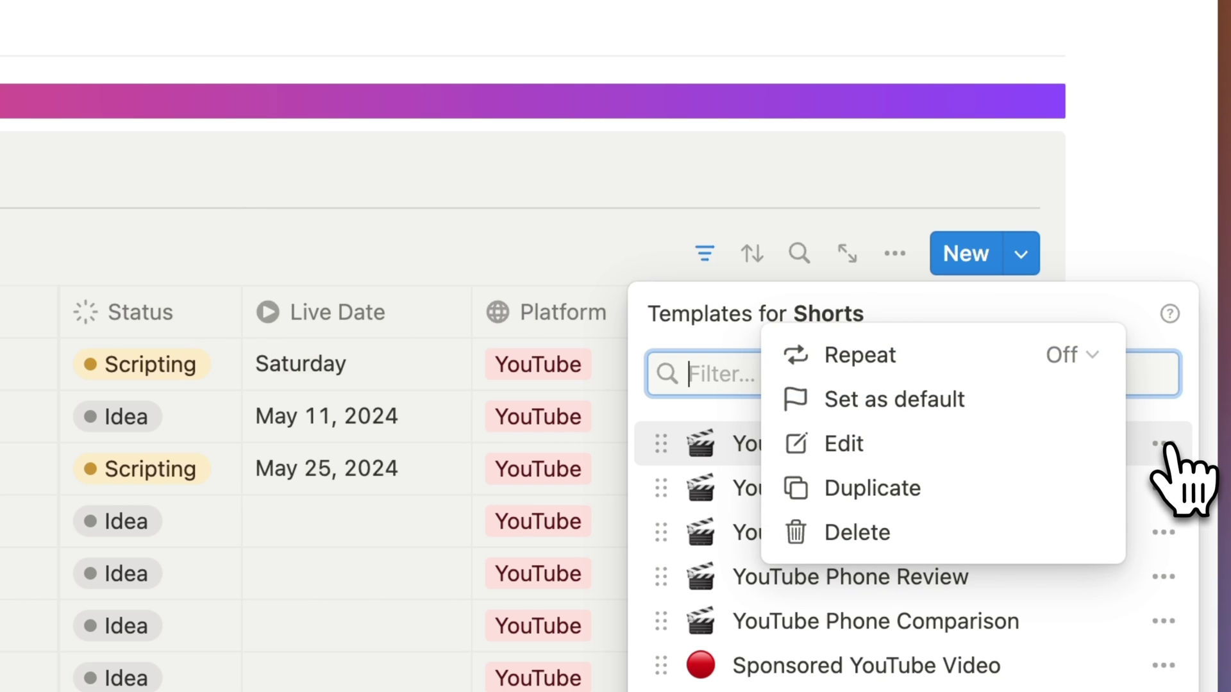
click(1008, 440)
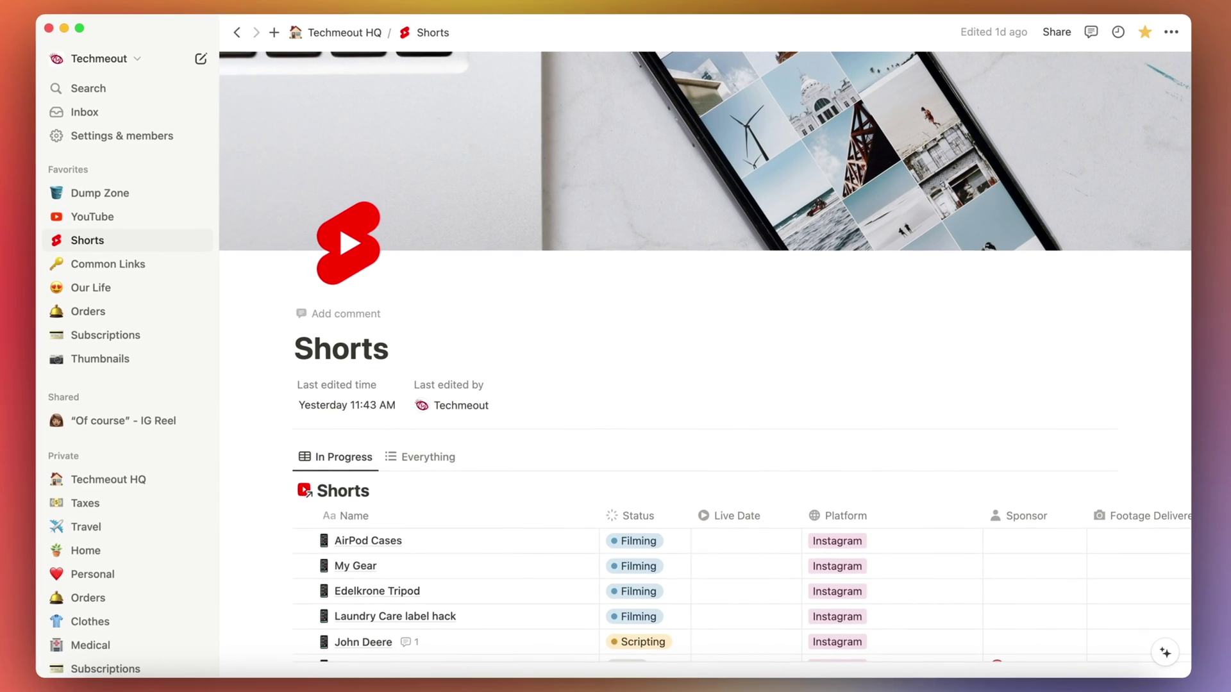
- Visit the Common Links page from Techmeout HQ, then return to the Techmeout HQ home page
click(359, 33)
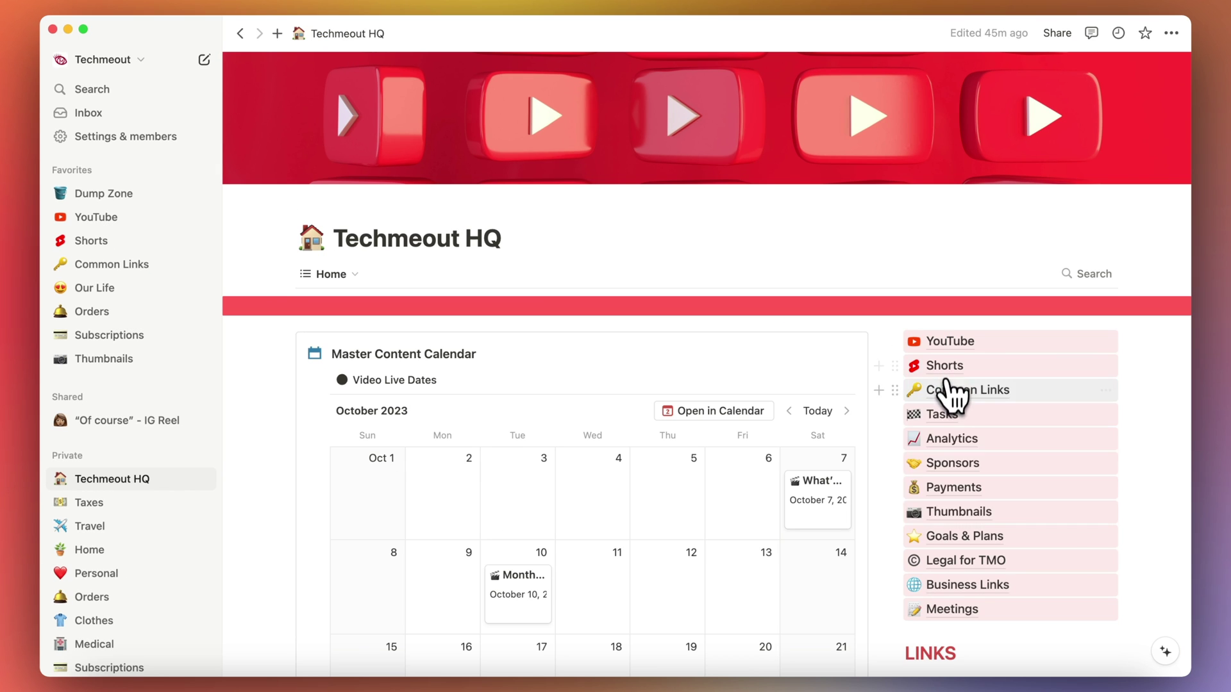
click(948, 387)
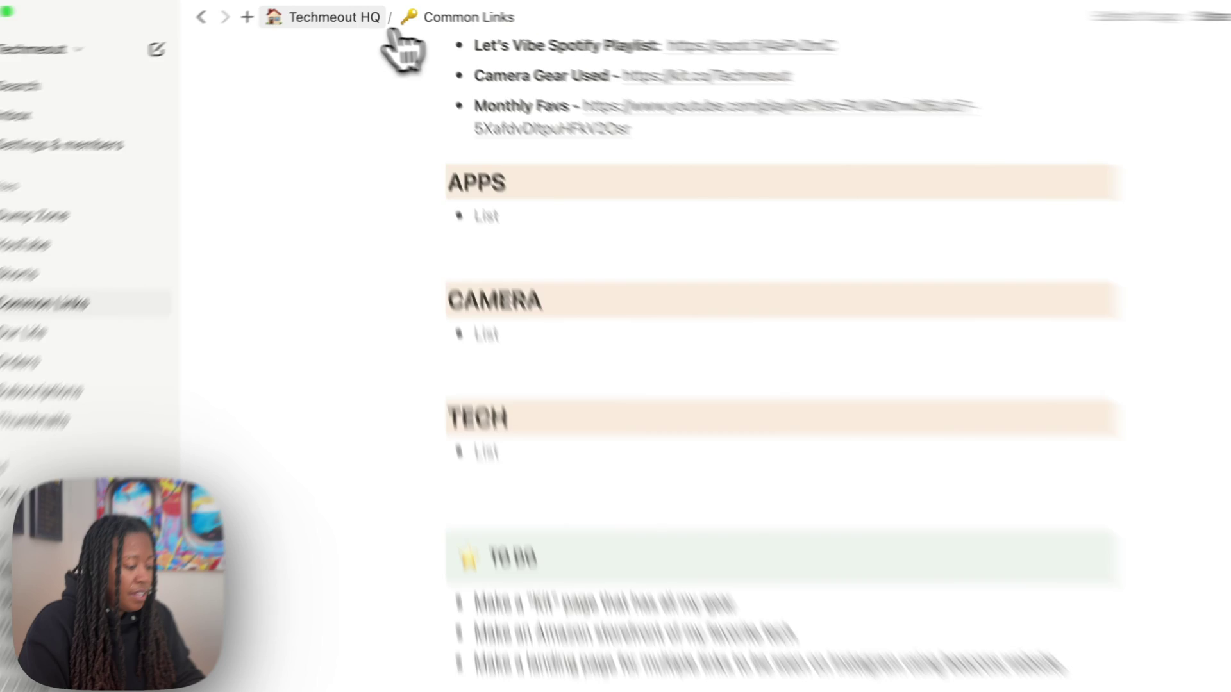
click(350, 13)
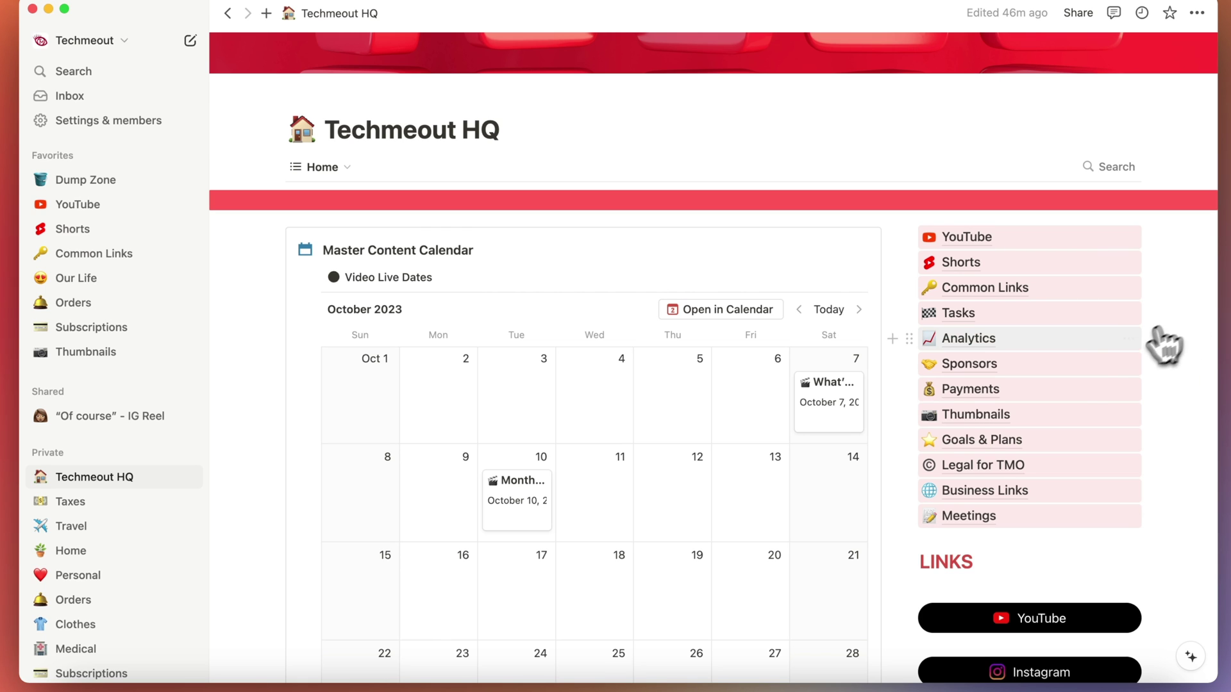
mouse_move(1099, 350)
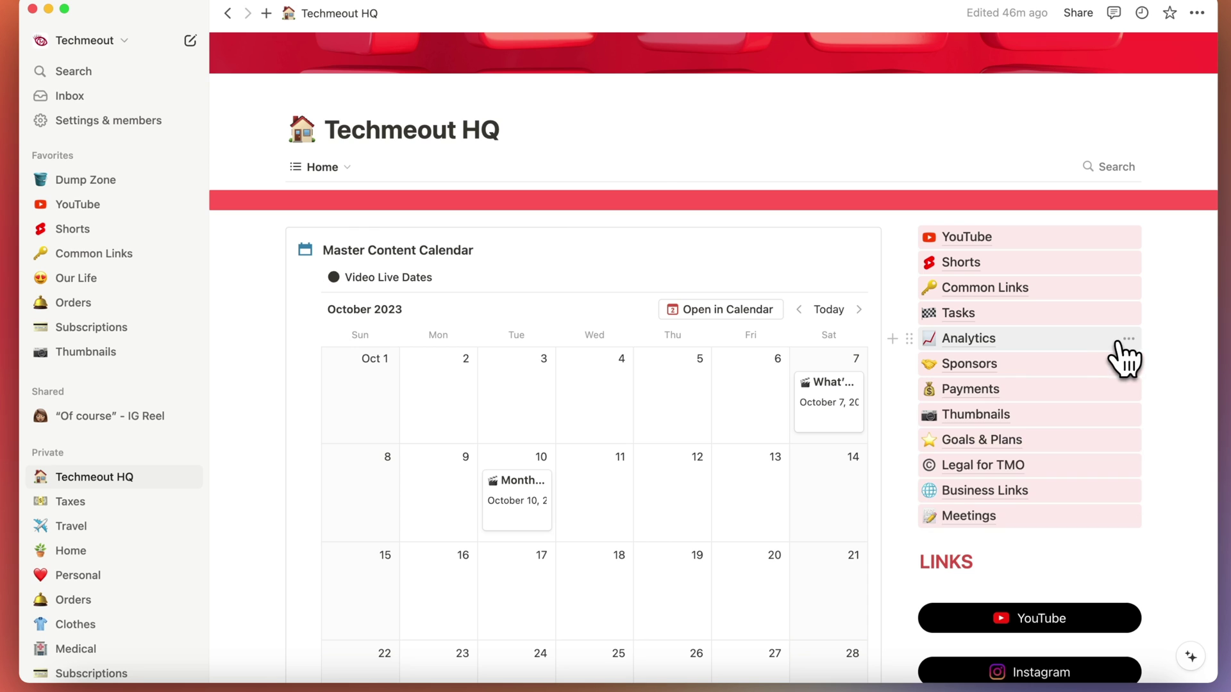
- In the Sponsors database, add a new row named 'Brand name'
click(1128, 374)
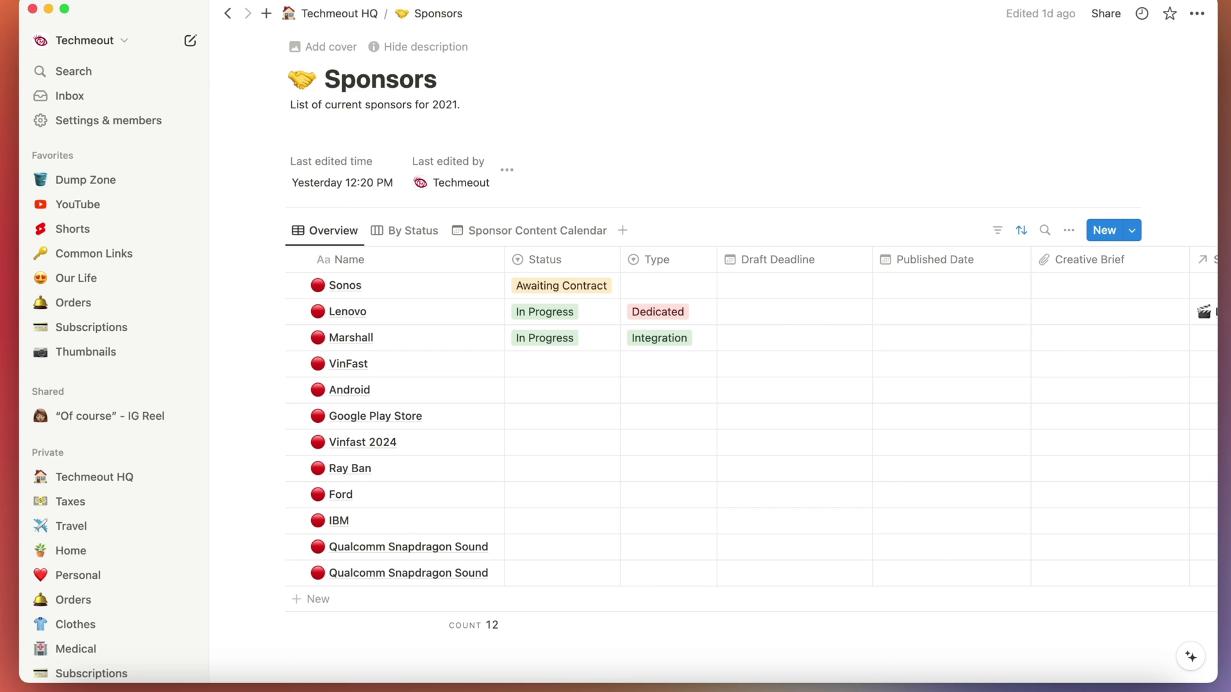
scroll(750, 352, down, 2)
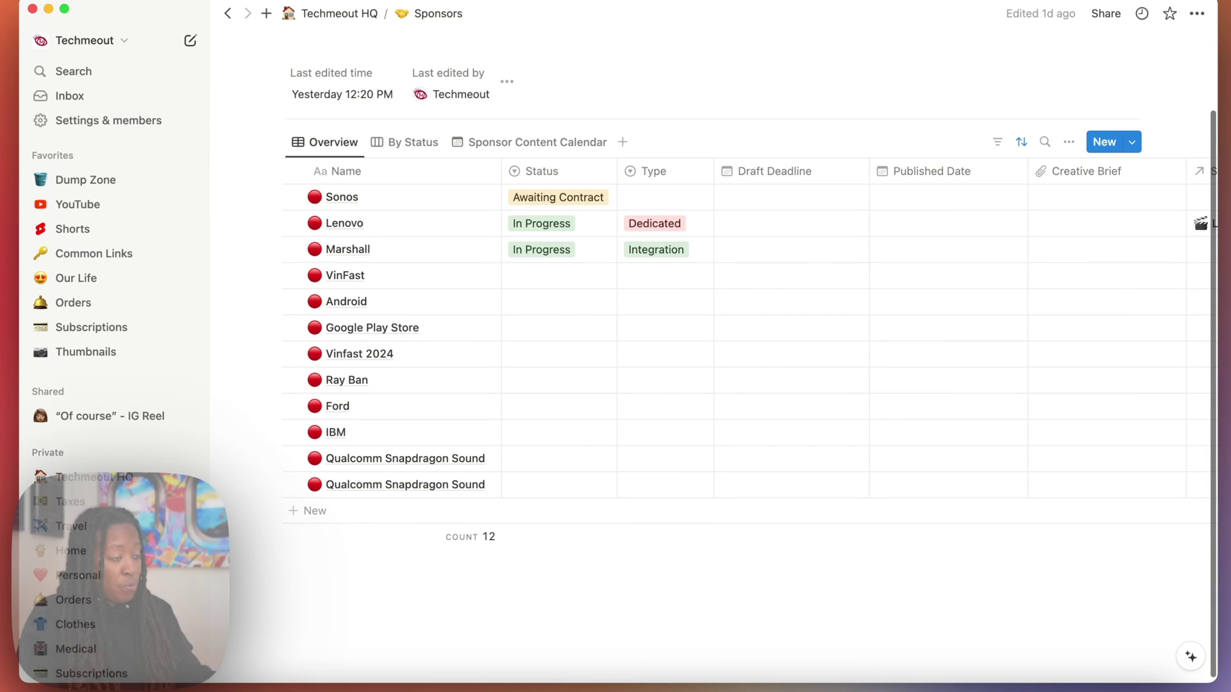
click(354, 511)
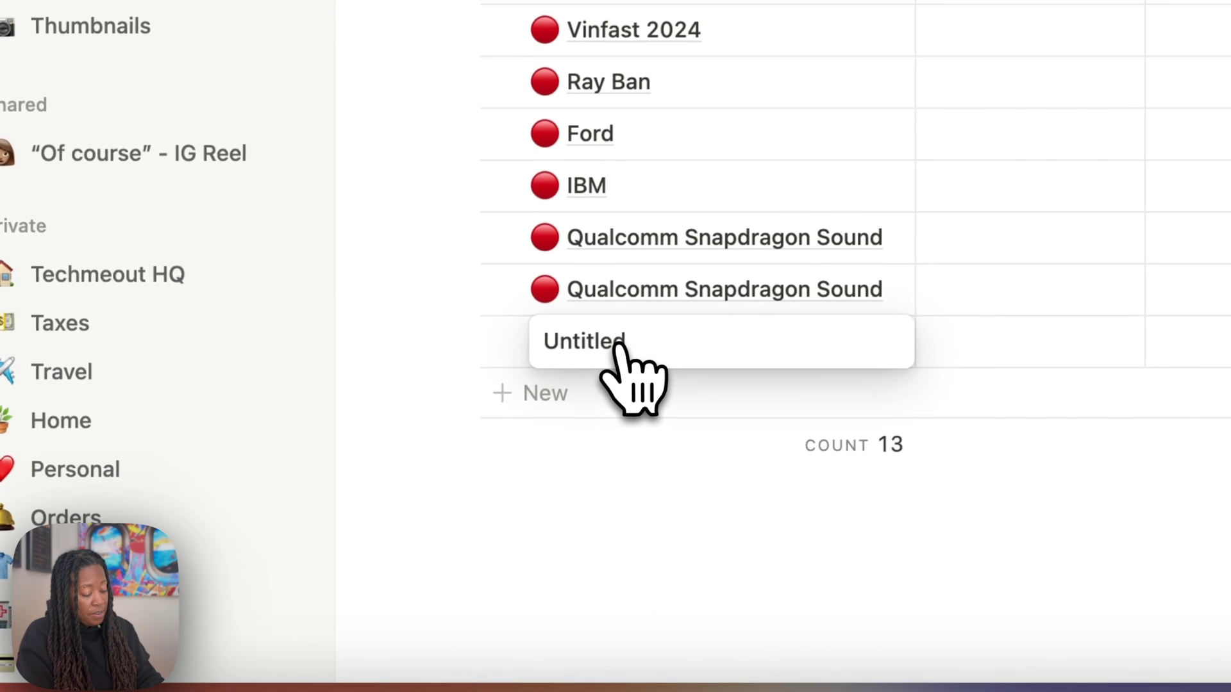
key(BackSpace)
key(BackSpace)
key(BackSpace)
key(BackSpace)
key(BackSpace)
text(BRand name)
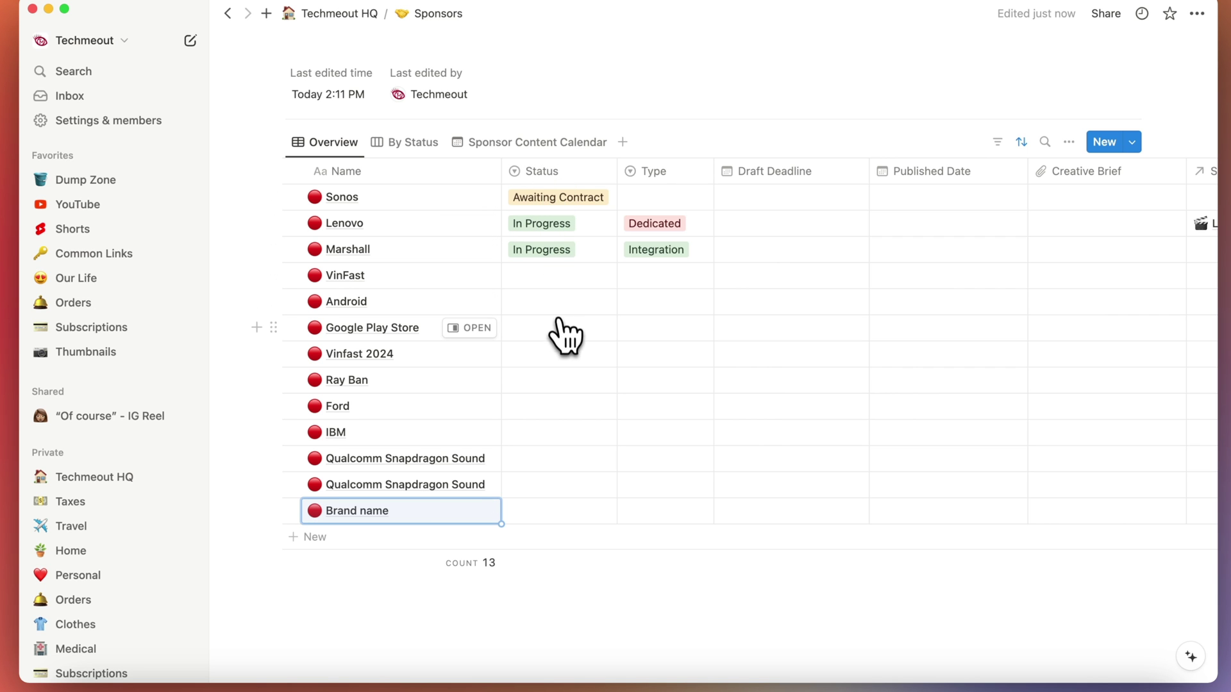
- Move In Progress to the top of the status options, then inspect the type and creative-brief columns
click(556, 306)
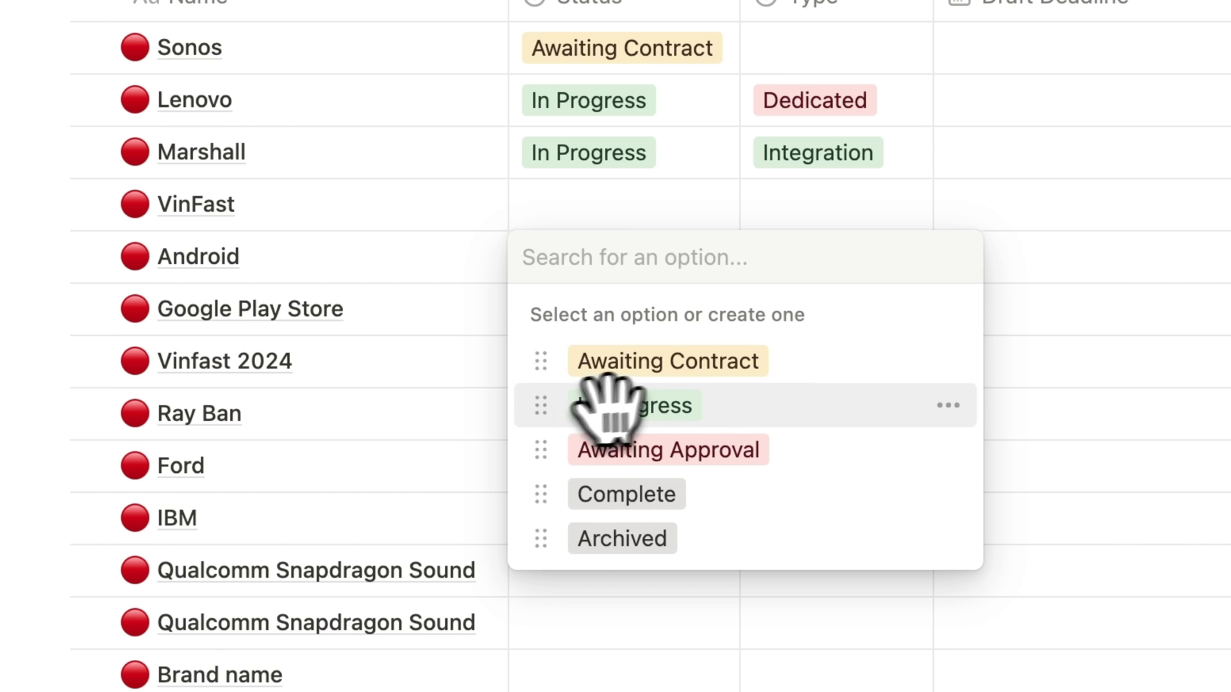
drag(539, 410, 542, 355)
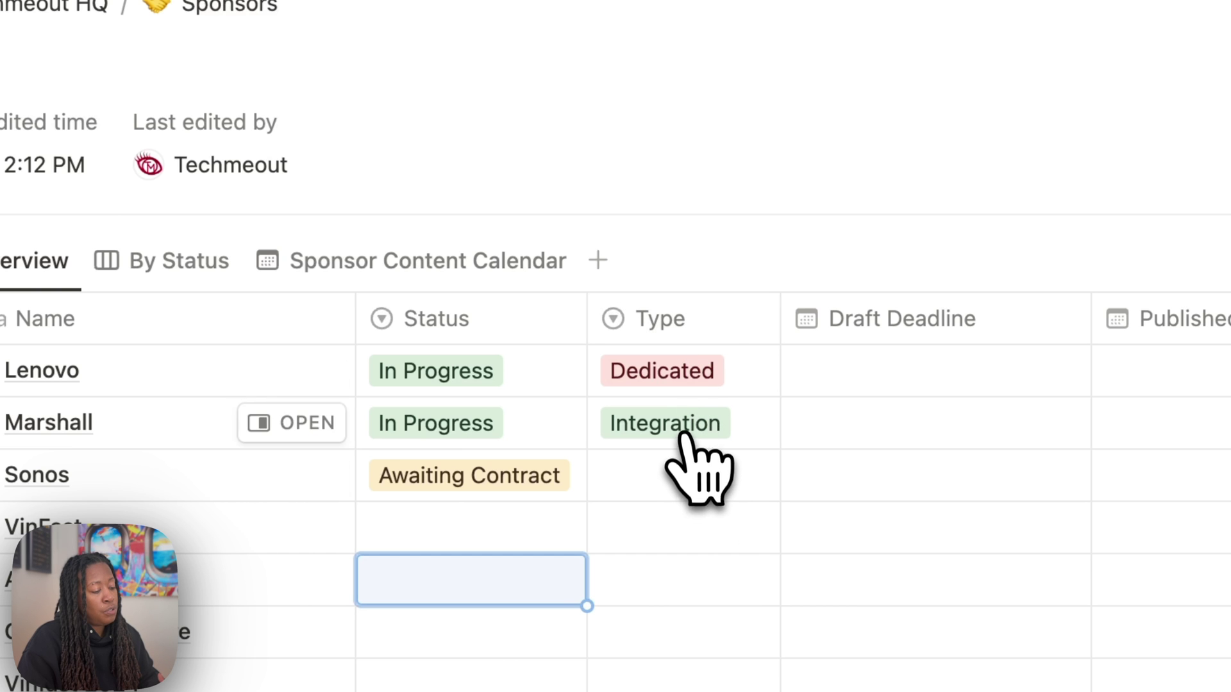
click(685, 482)
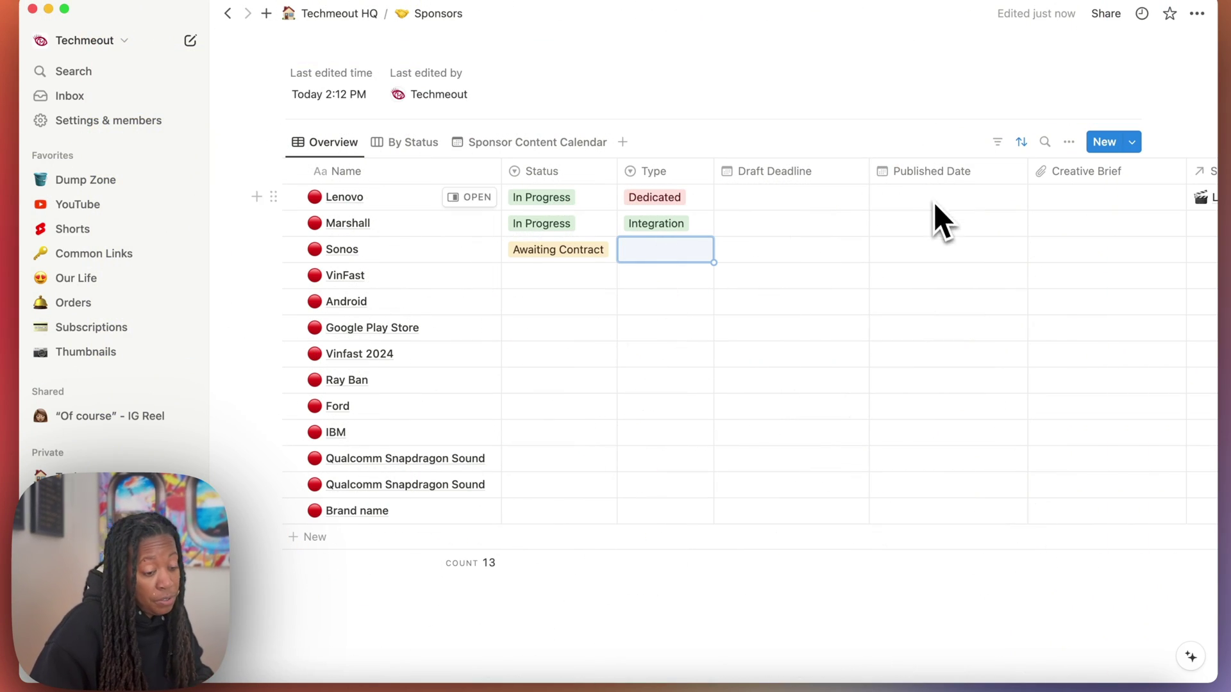
click(1087, 204)
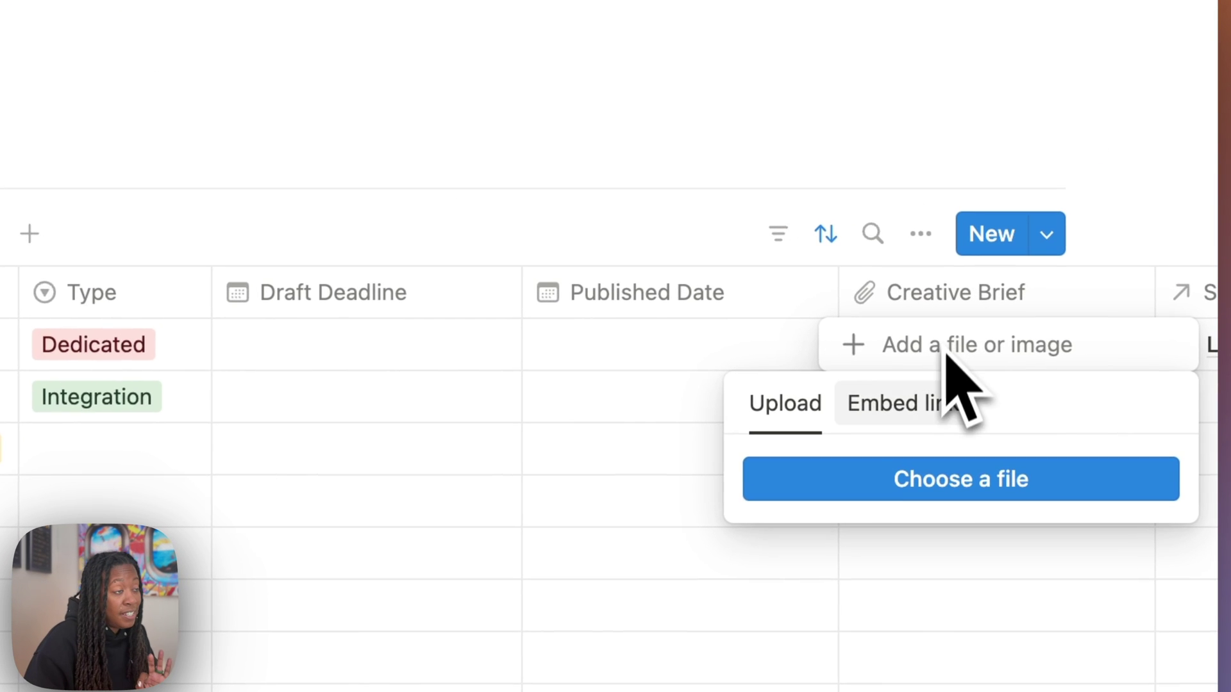
key(Escape)
scroll(1030, 516, right, 10)
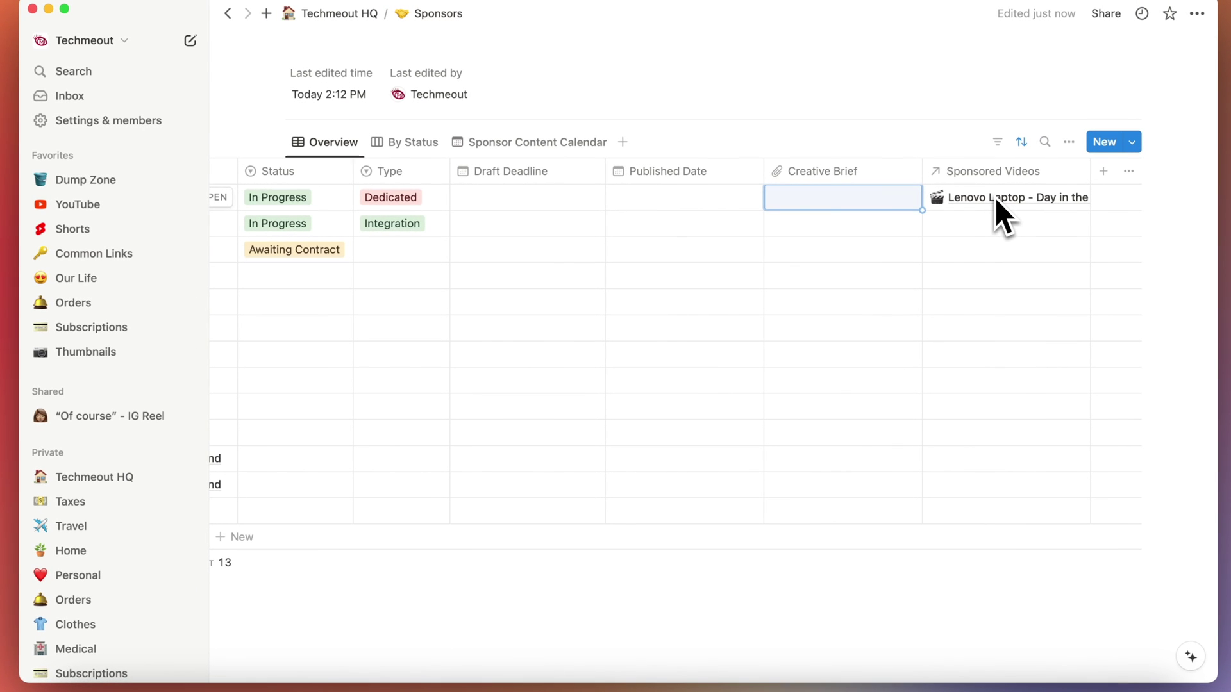
scroll(990, 206, left, 5)
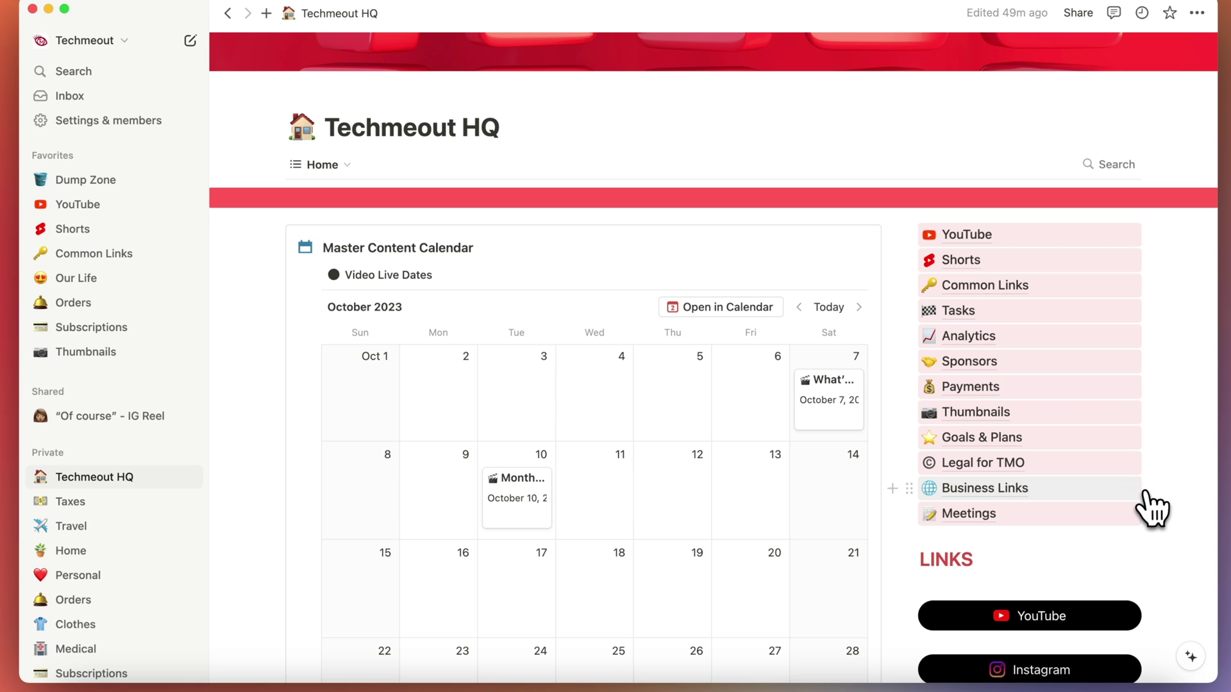
- Scroll the sidebar to reach the private Home page with HOA Stuff and Home Measurements
mouse_move(1141, 522)
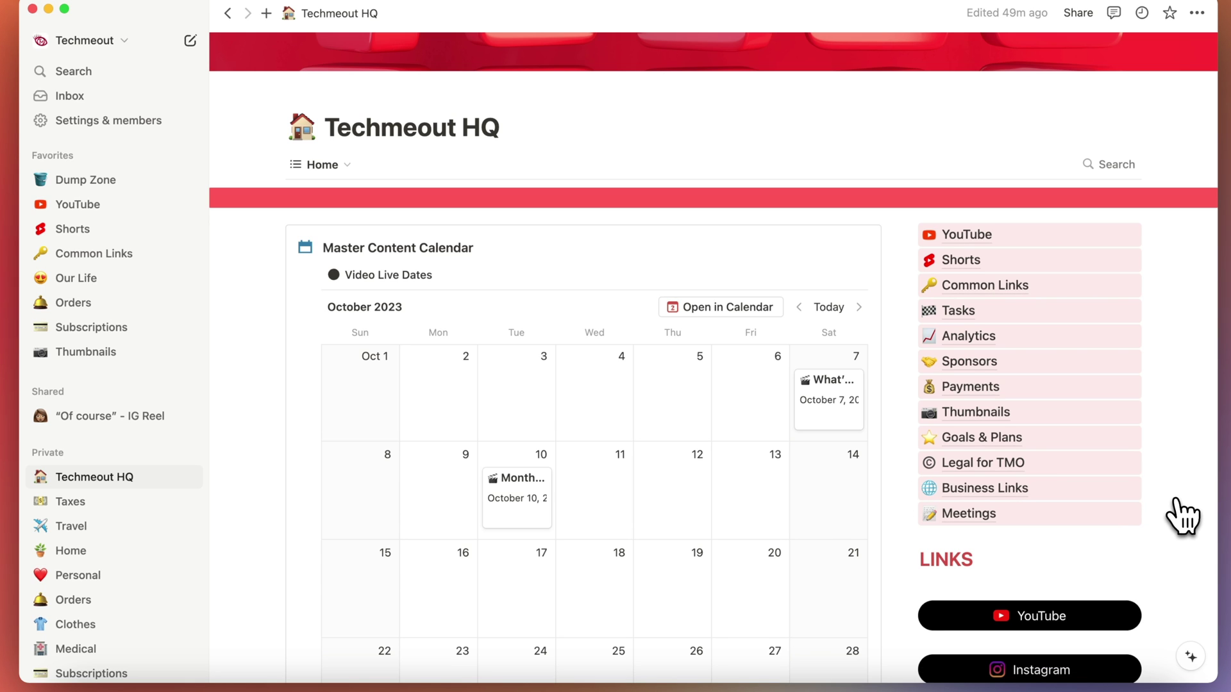
scroll(713, 385, down, 2)
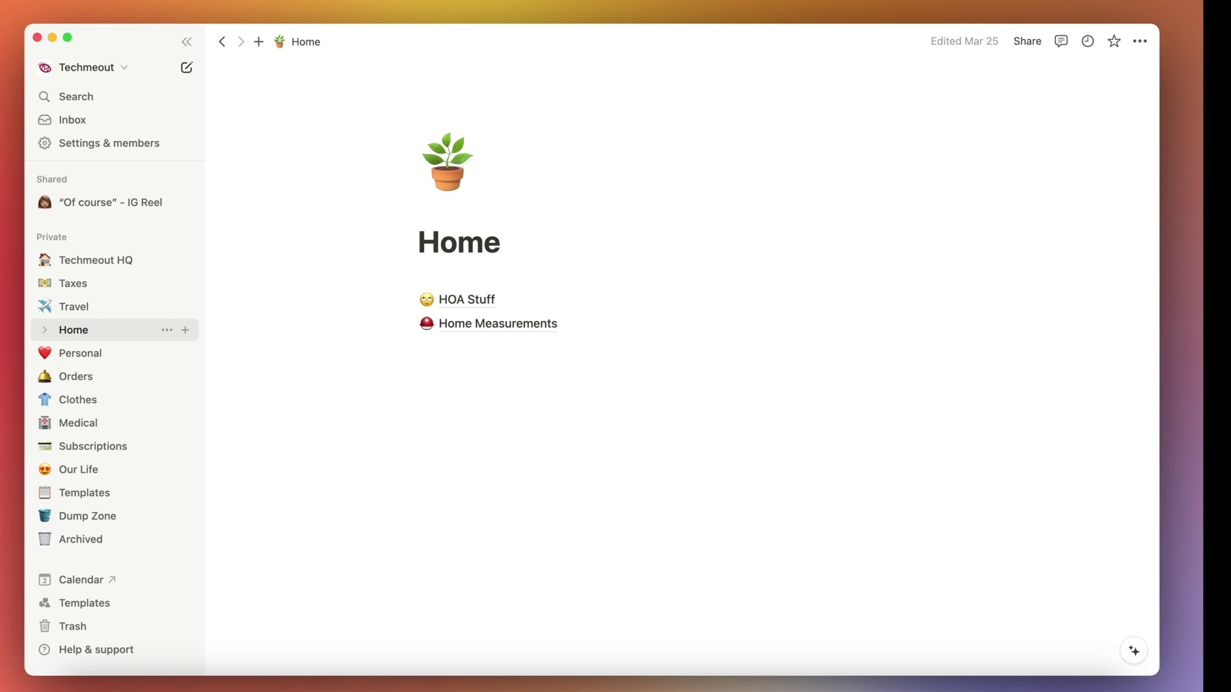
- Open the private Personal page with Personal Goals, Finance To Do List, Medical and Wishlist
click(77, 353)
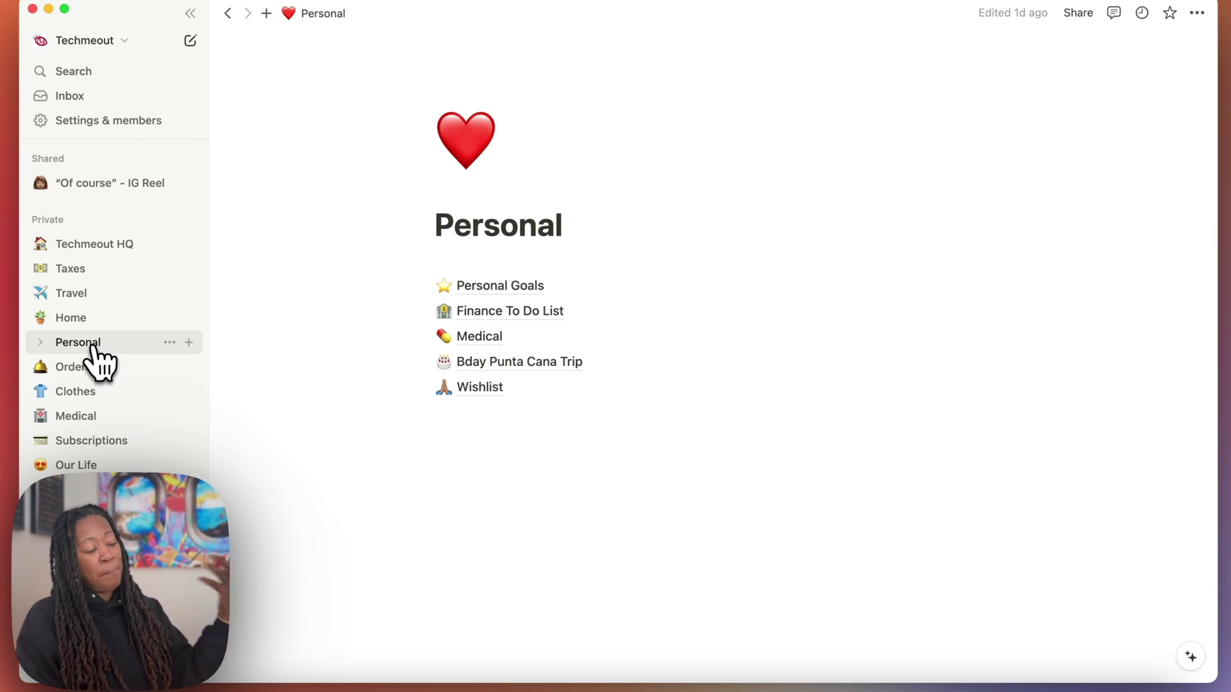
- Open the Orders page and view the Status choices for the Grams28 delivery
click(75, 367)
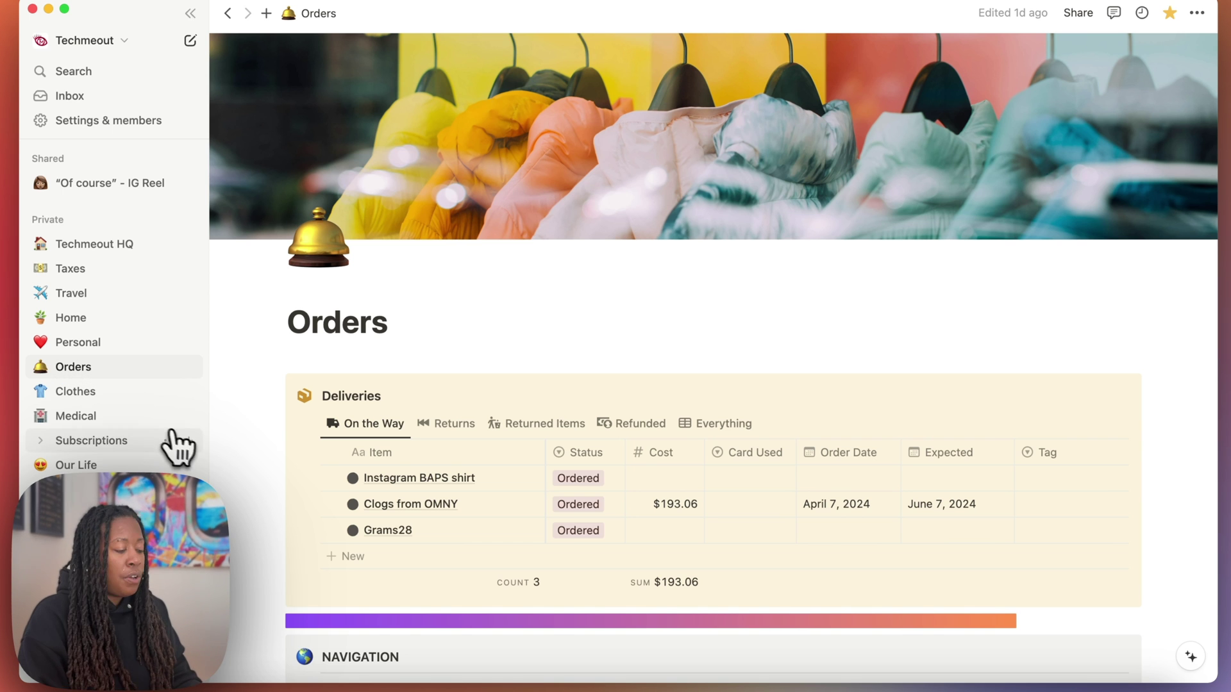
scroll(386, 434, down, 2)
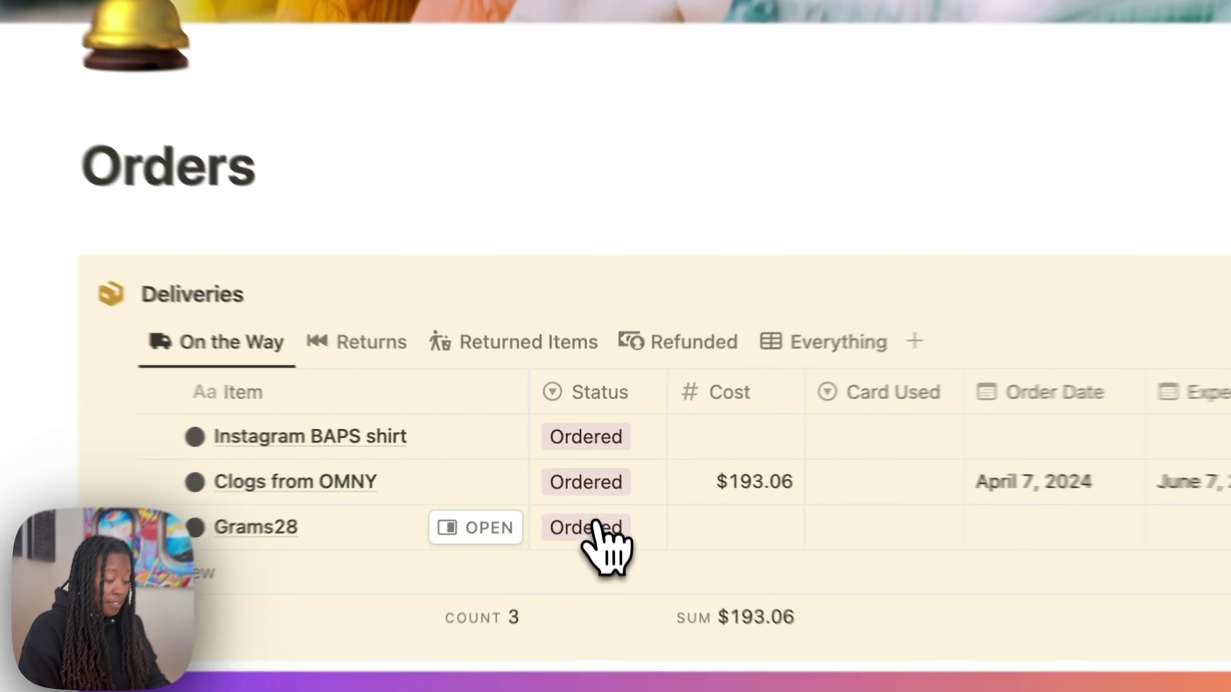
click(580, 491)
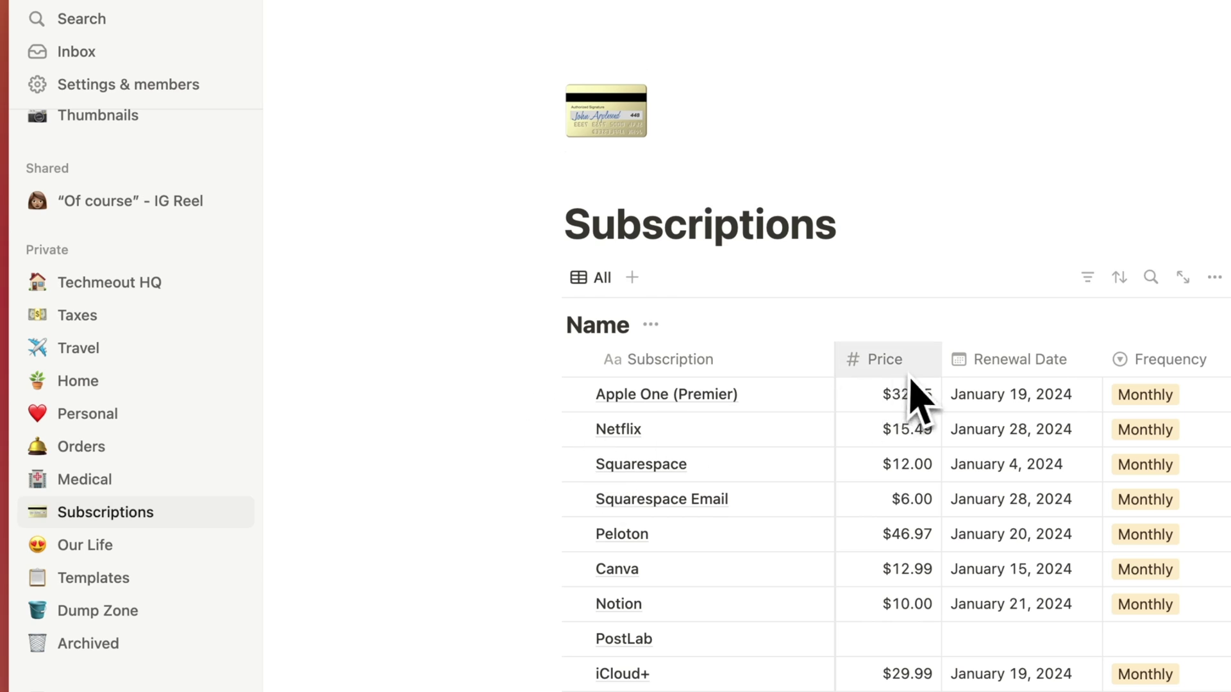
- Show the billing frequency choices for the Apple One (Premier) subscription
click(1145, 395)
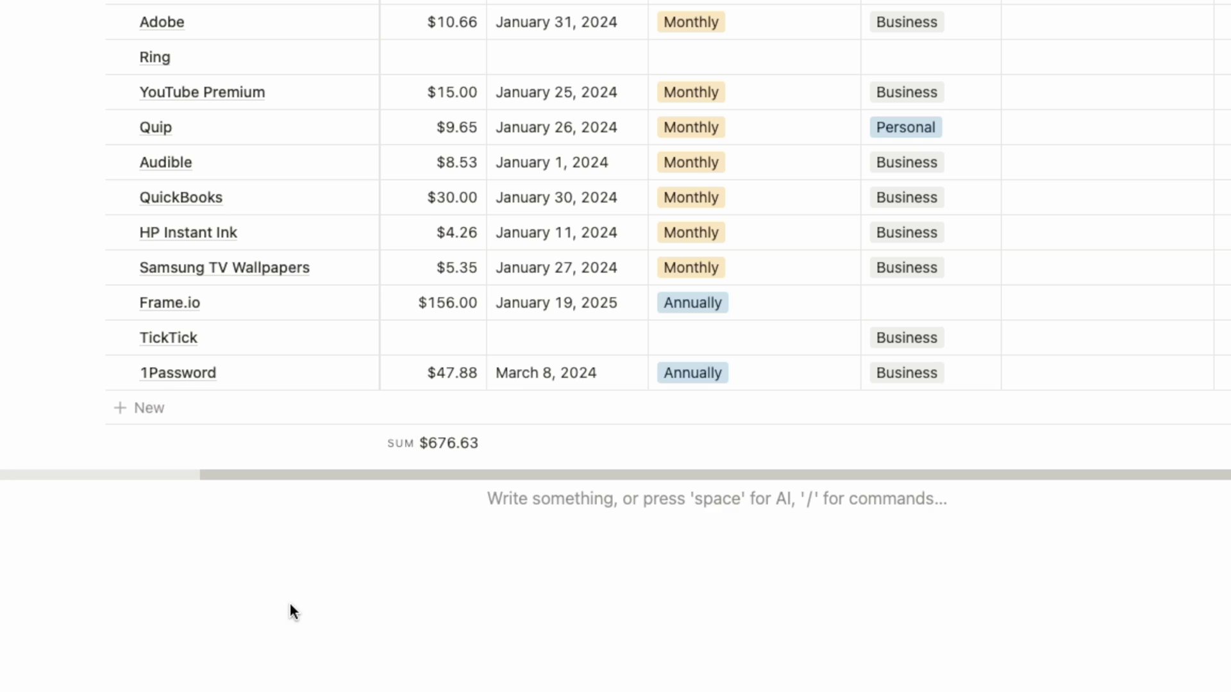
- Add a callout block with /ca, then bring up the SHOT LIST callout's icon picker
text(/cal)
key(Return)
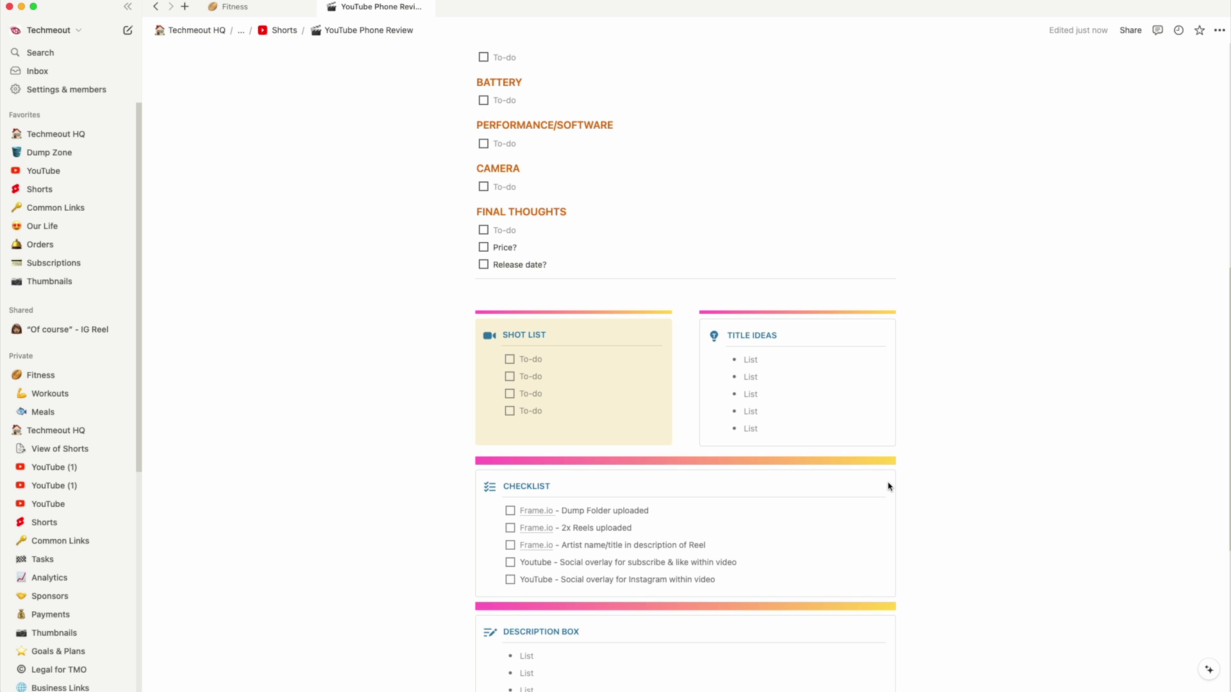
scroll(888, 486, down, 1)
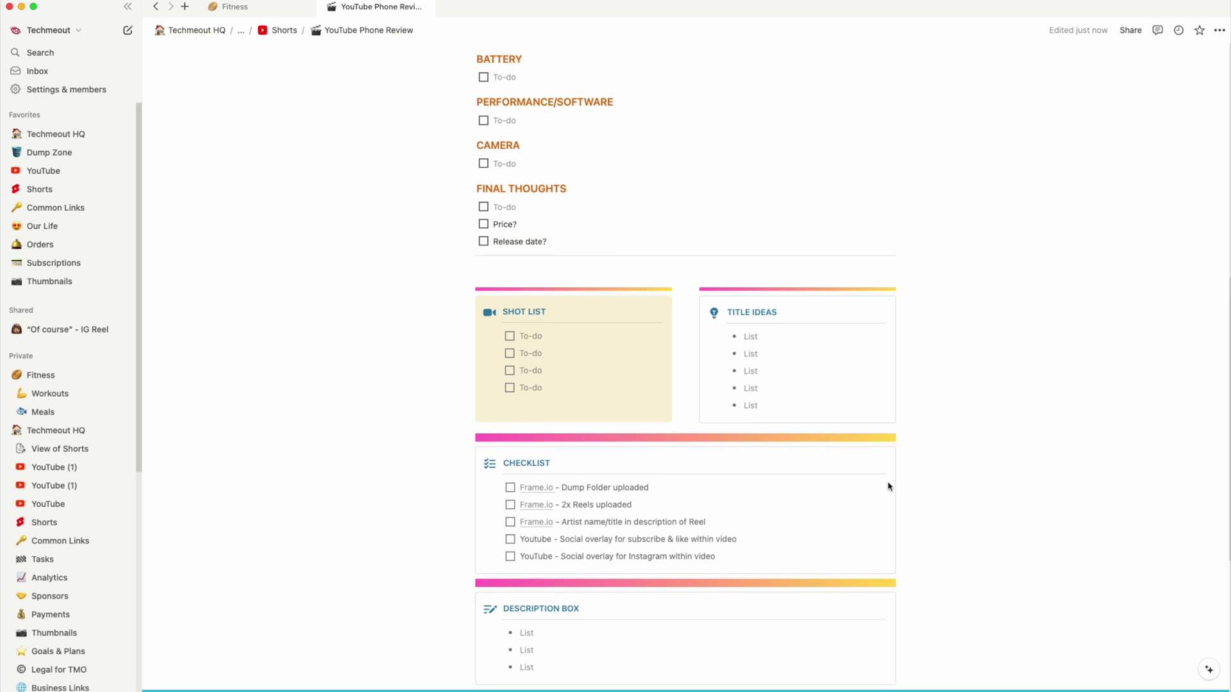
scroll(888, 485, down, 1)
scroll(888, 486, down, 5)
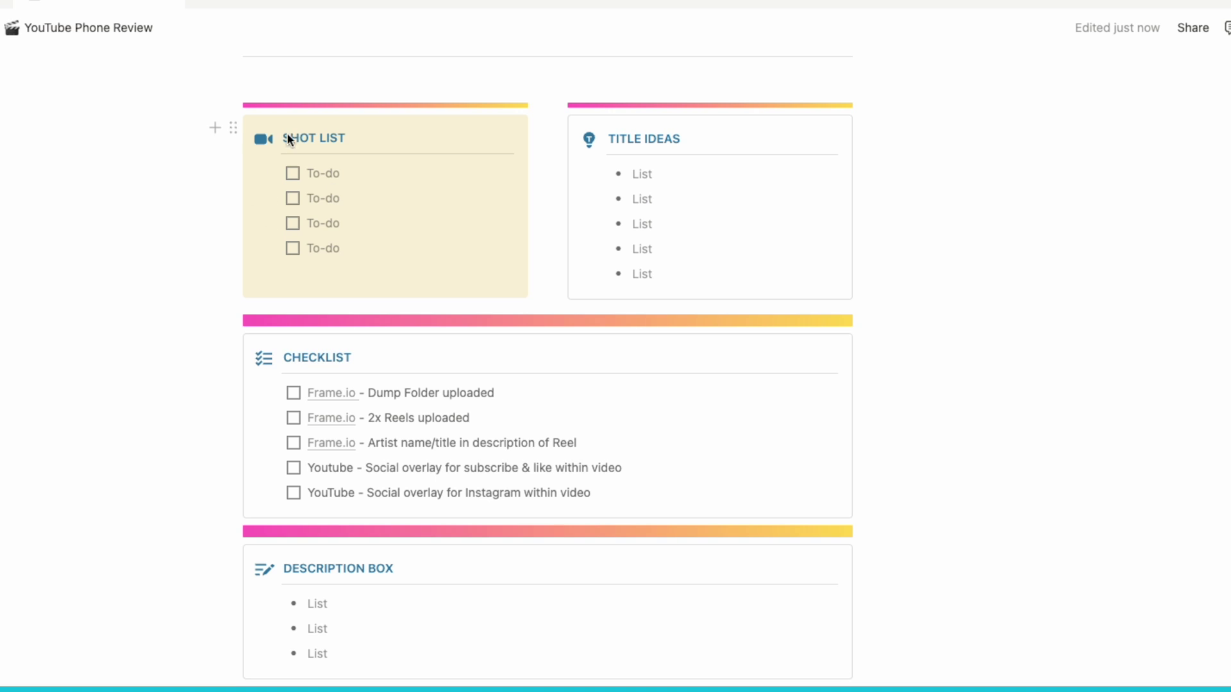
triple_click(291, 133)
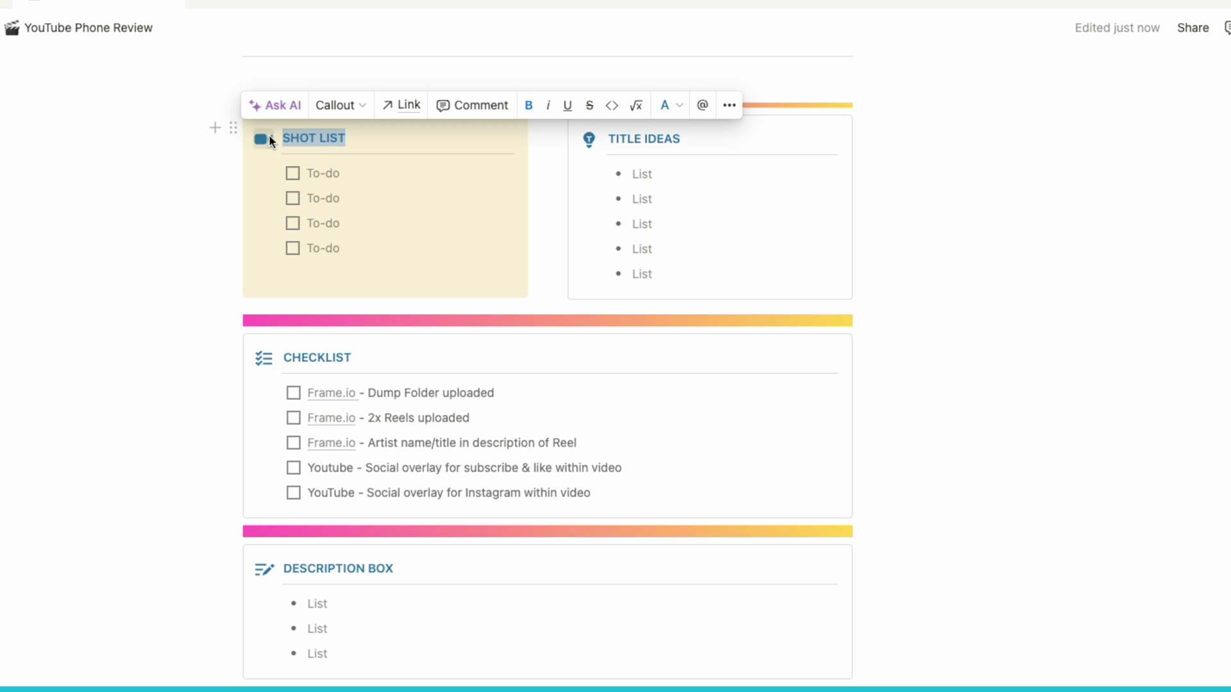
click(267, 135)
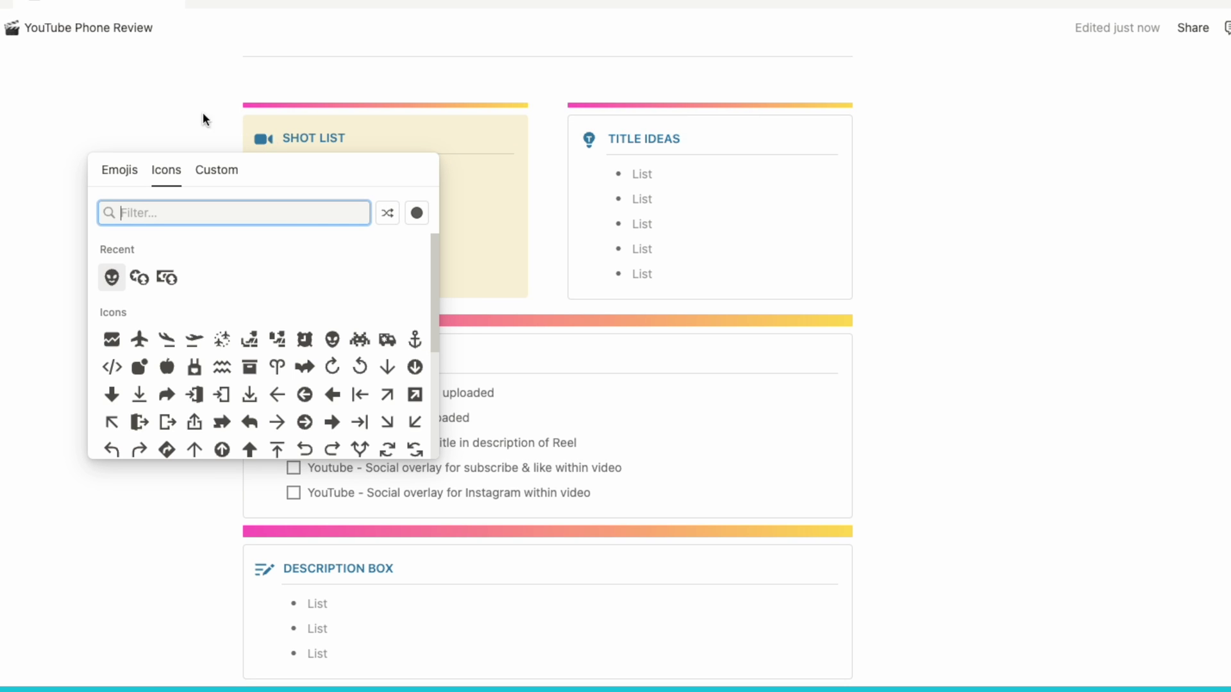